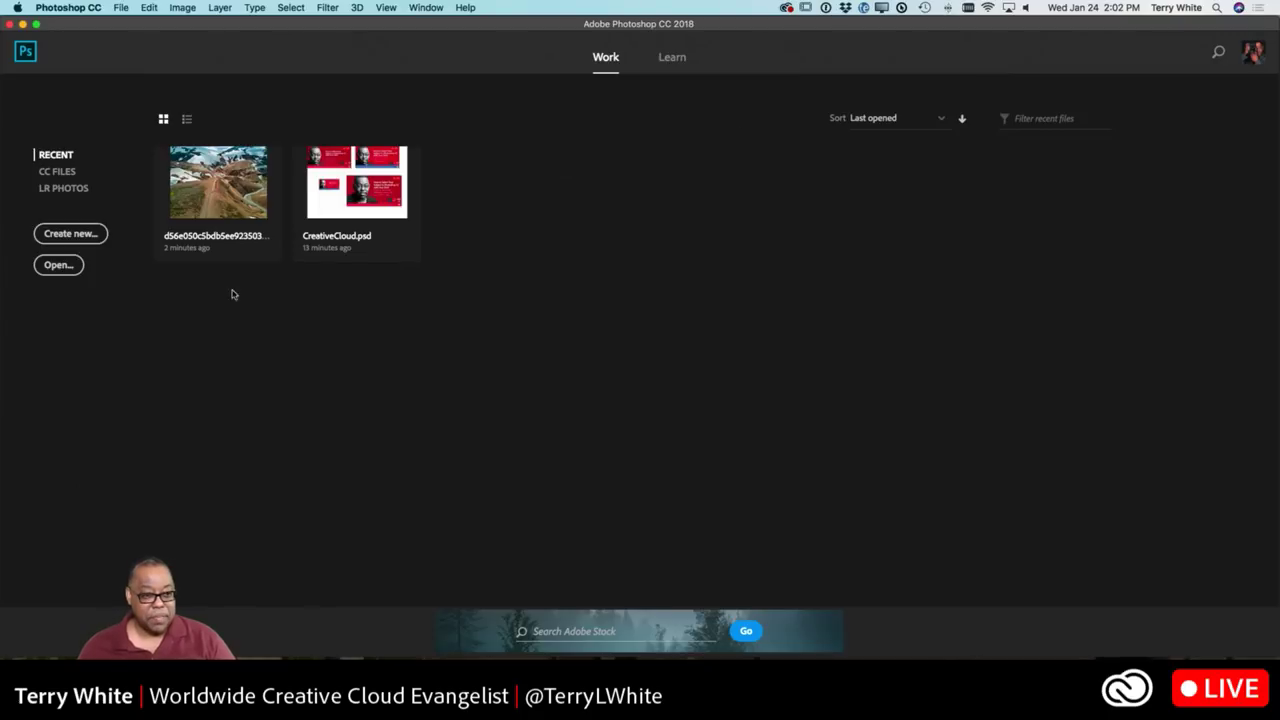
# Open the Iceland landscape DNG through Camera Raw and the six Adobe Stock portraits as documents
pyautogui.click(224, 206)
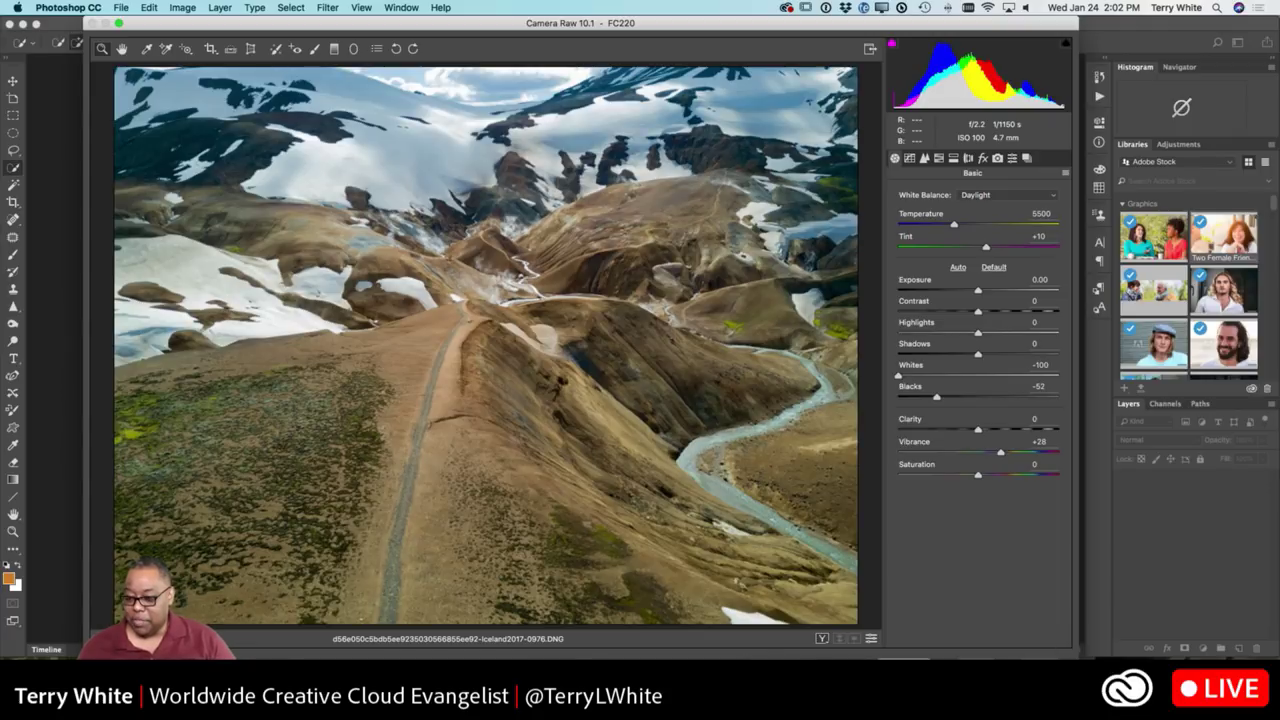
pyautogui.click(915, 662)
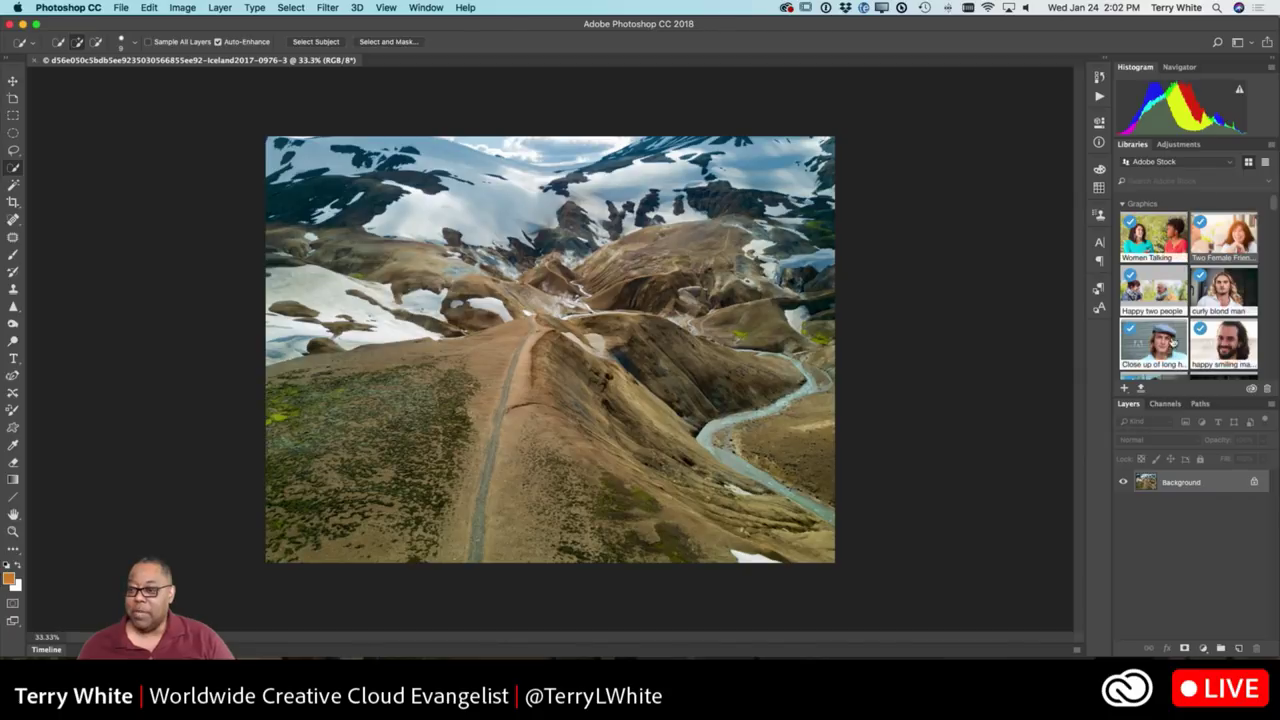
pyautogui.scroll(-4, 1170, 350)
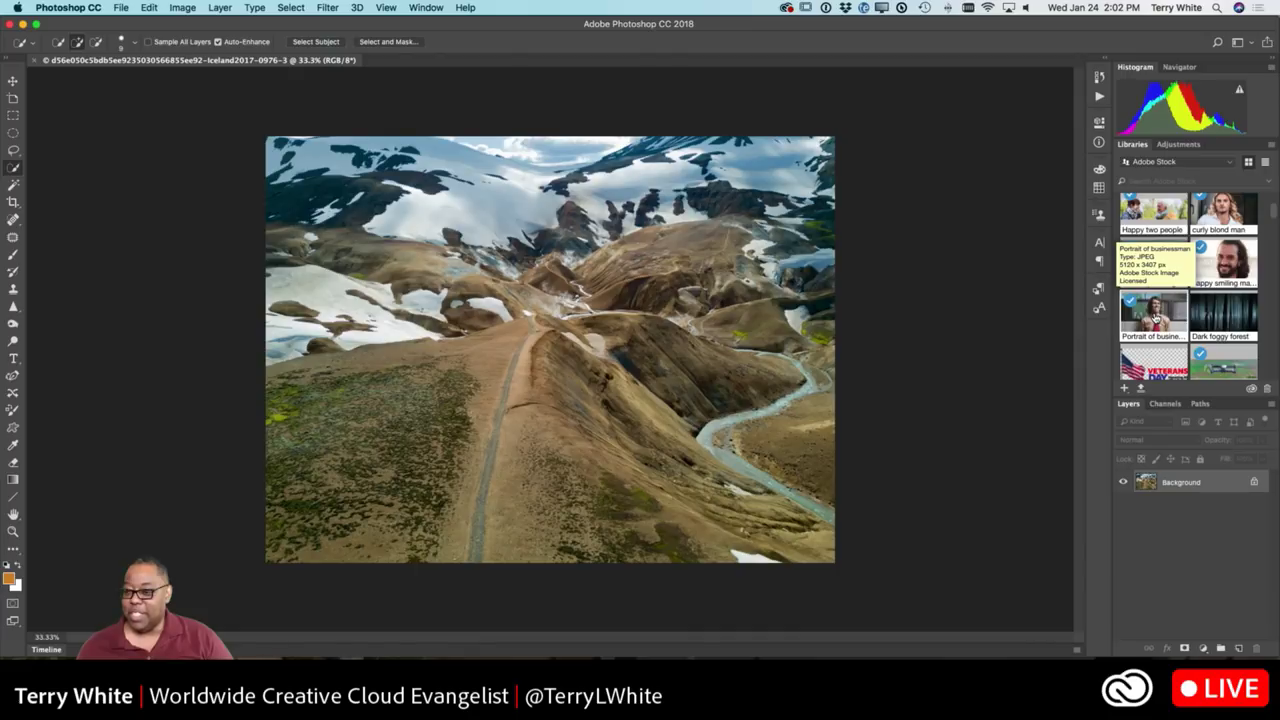
pyautogui.doubleClick(1155, 318)
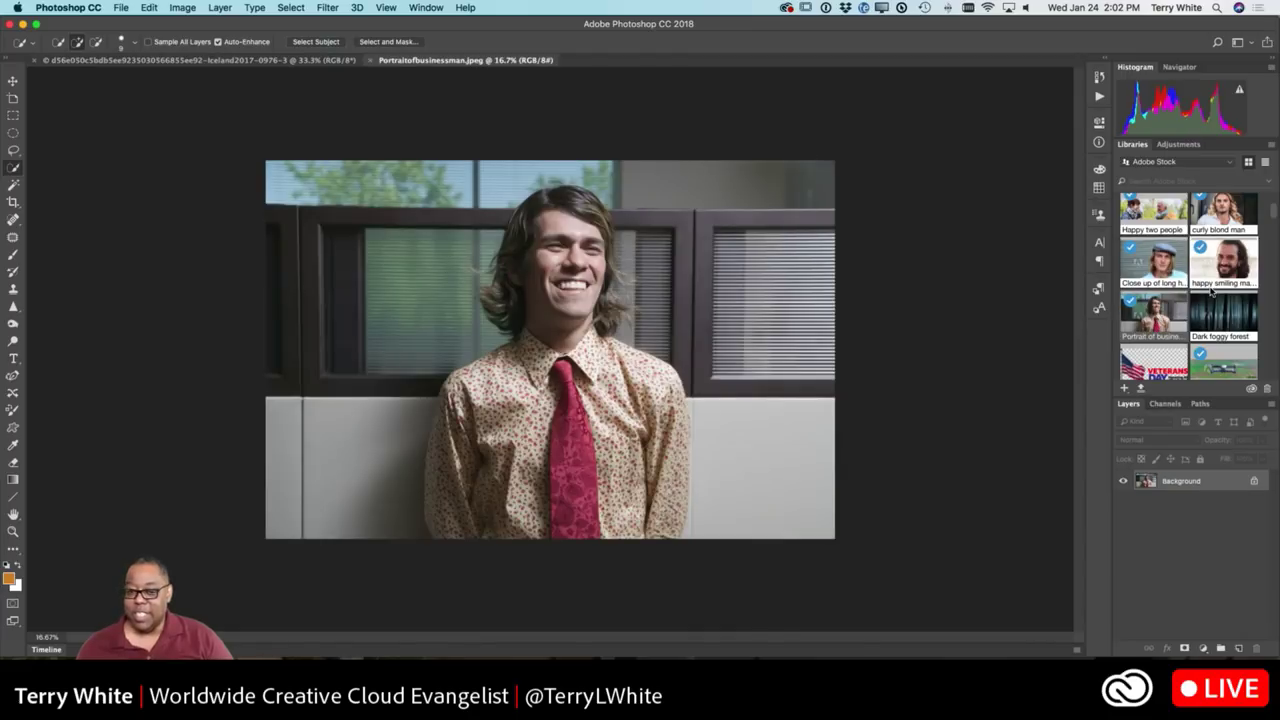
pyautogui.doubleClick(1222, 268)
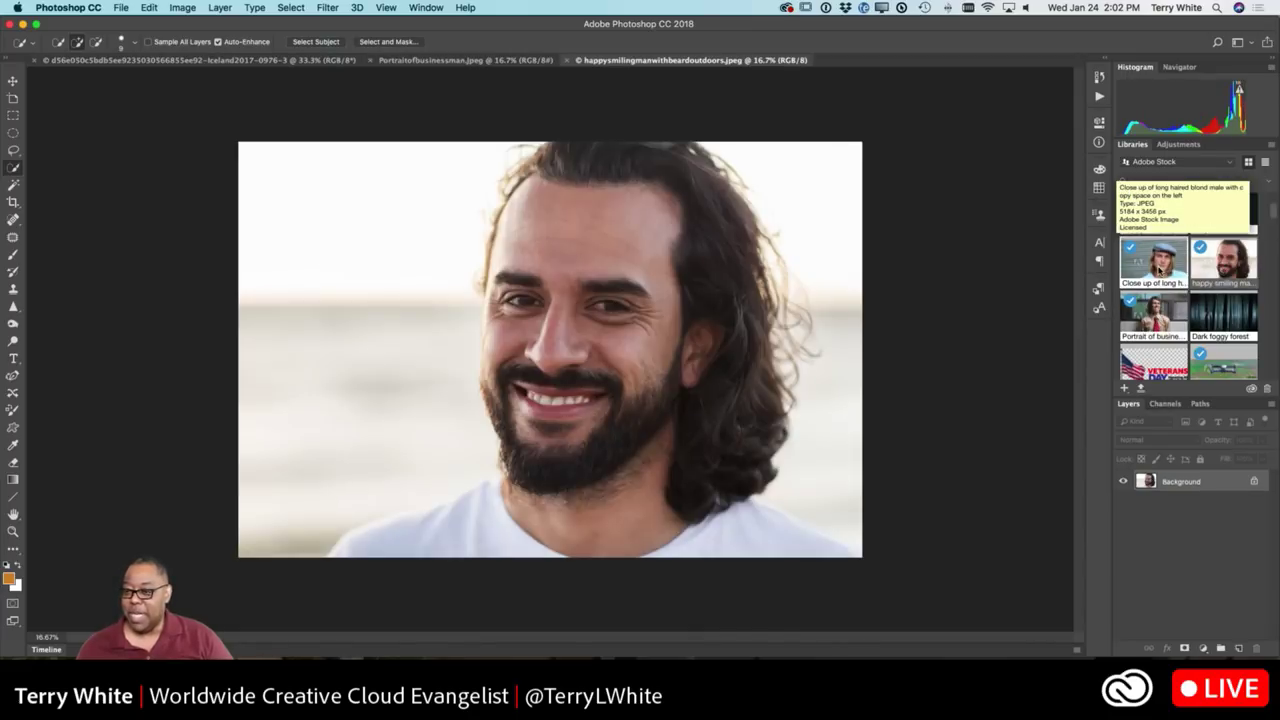
pyautogui.doubleClick(1158, 270)
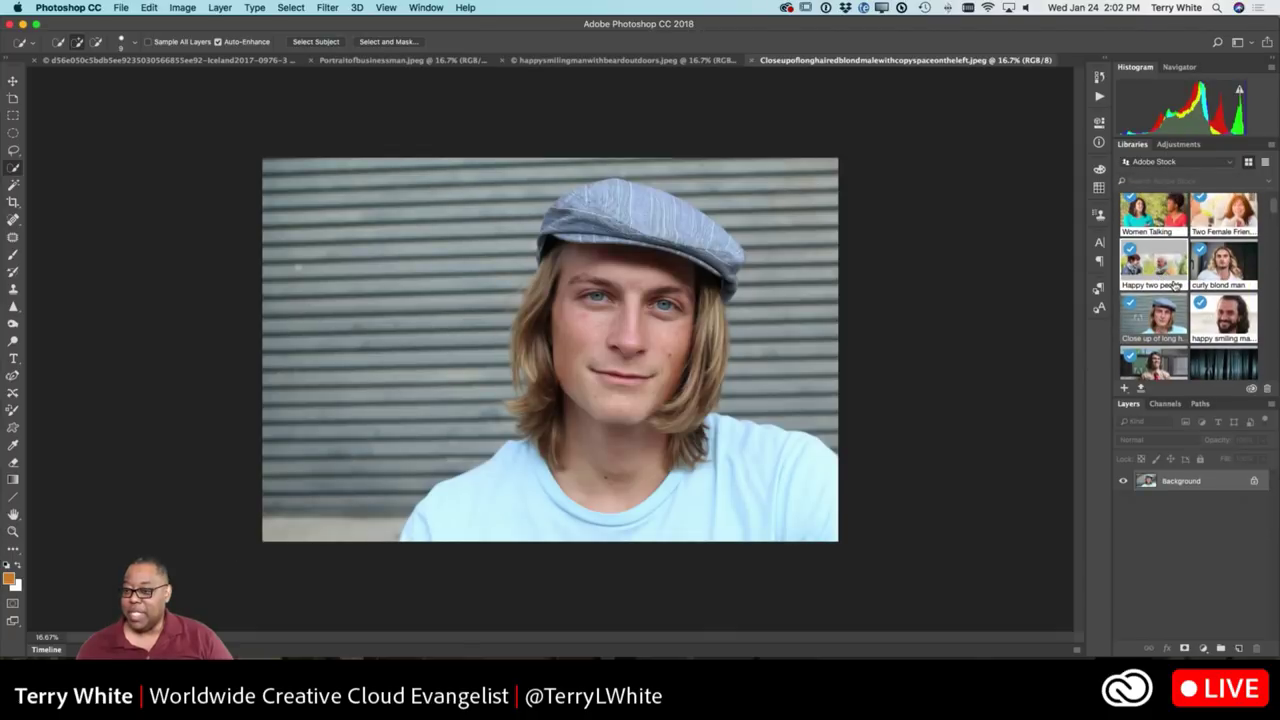
pyautogui.doubleClick(1155, 288)
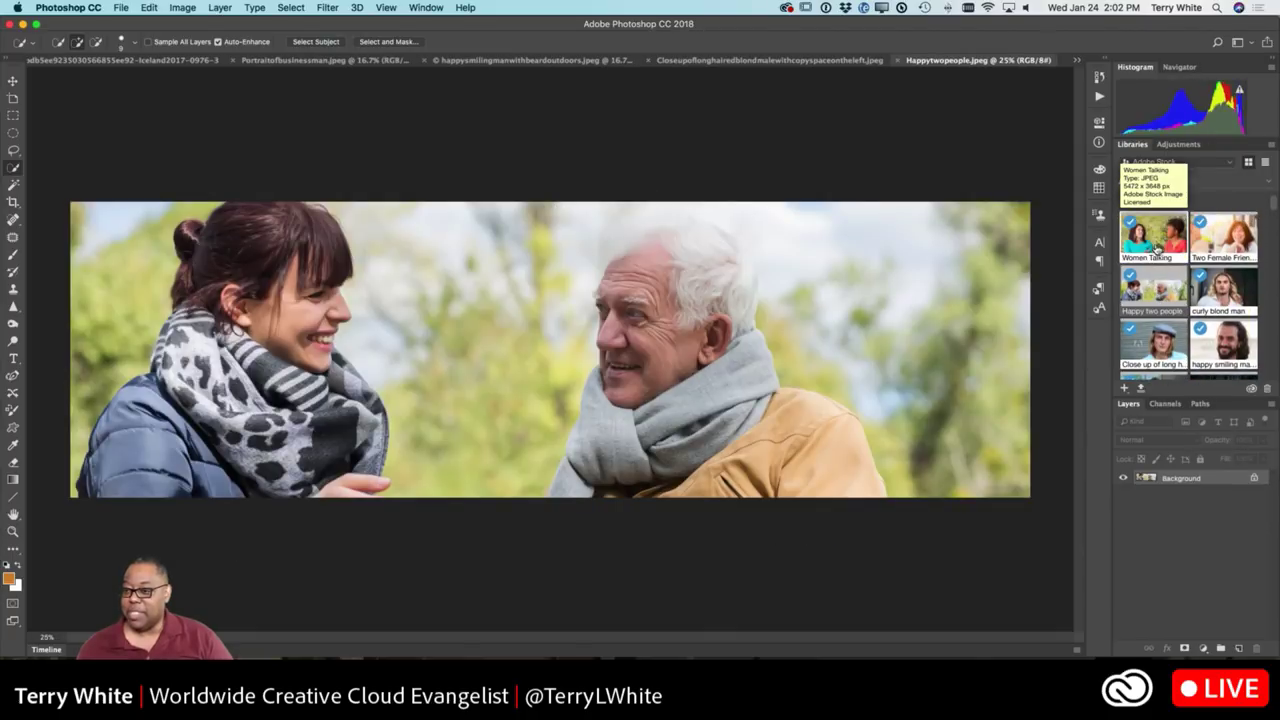
pyautogui.doubleClick(1155, 245)
pyautogui.doubleClick(1224, 238)
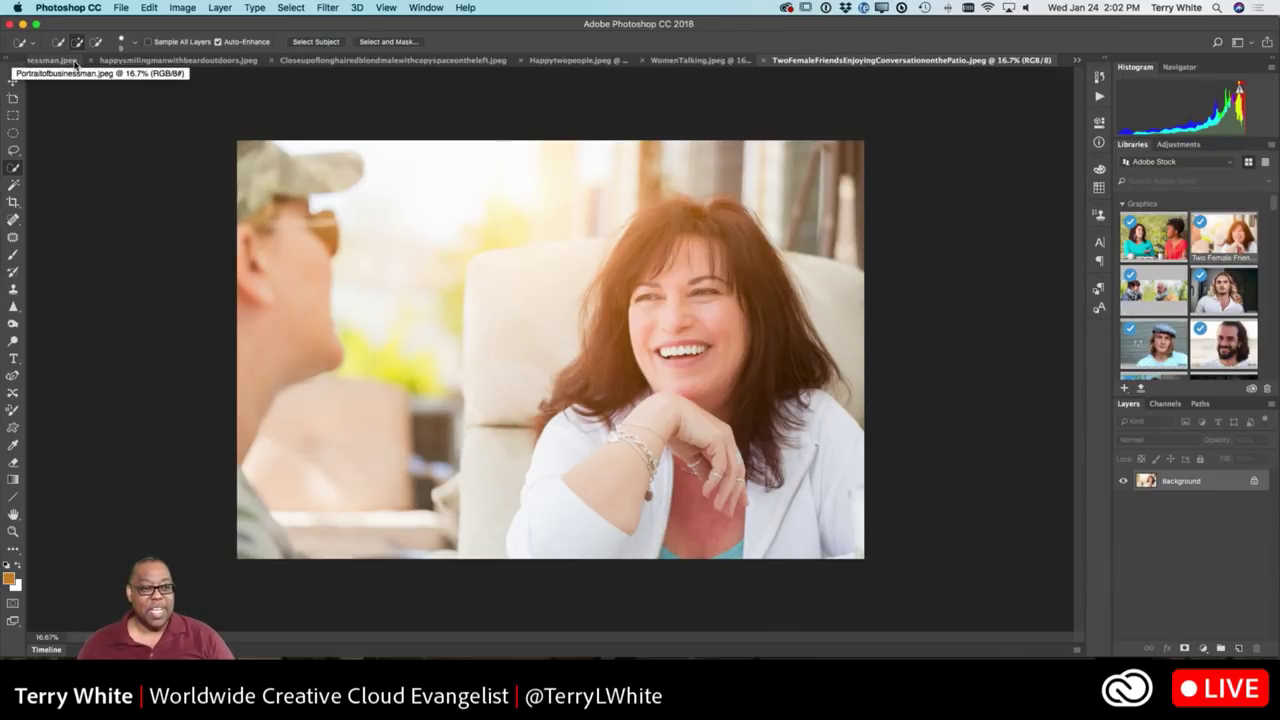
# Bring Portraitofbusinessman.jpeg to the front and fit it to the window
pyautogui.click(1077, 61)
pyautogui.click(1058, 75)
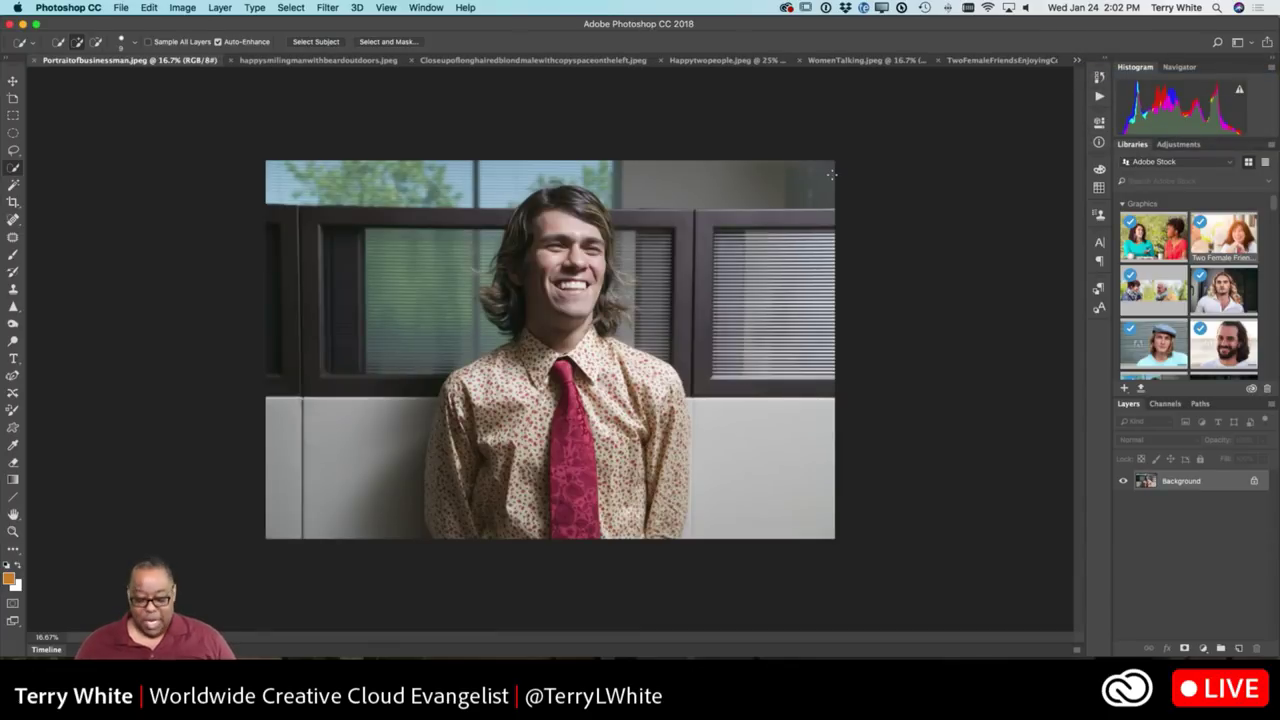
pyautogui.press('super+0')
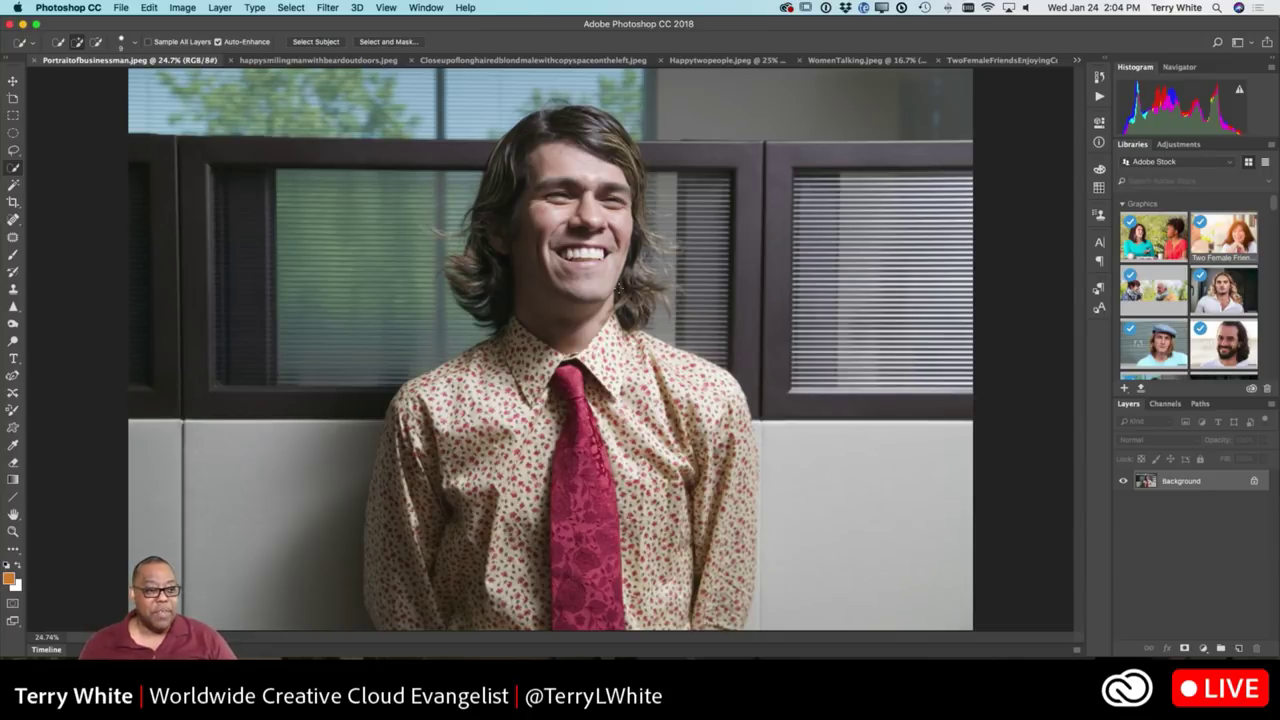
pyautogui.click(13, 117)
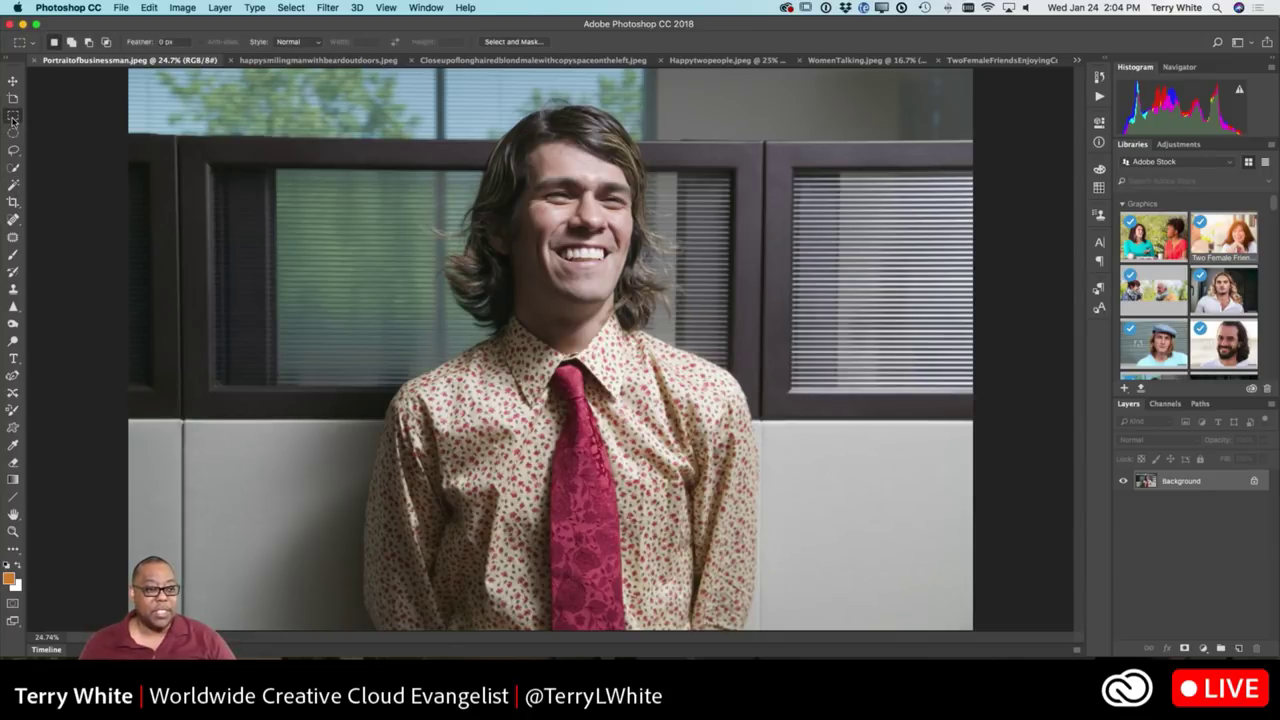
pyautogui.click(13, 148)
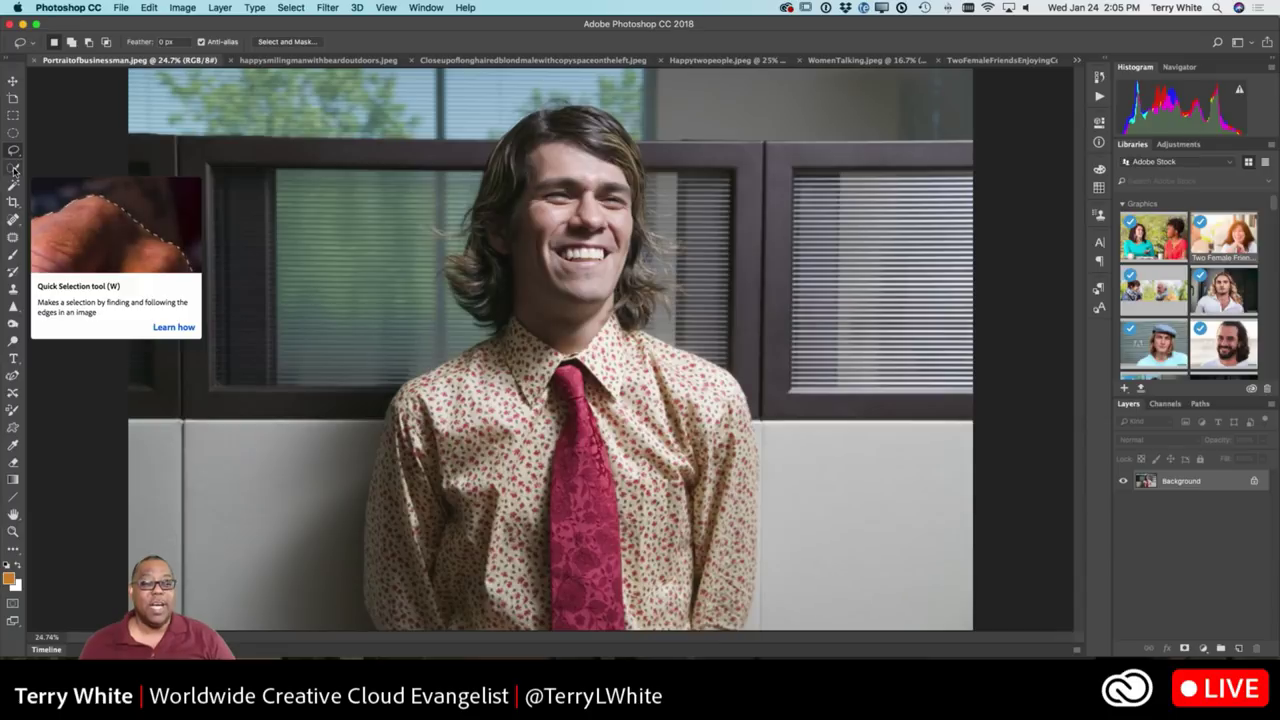
pyautogui.click(13, 170)
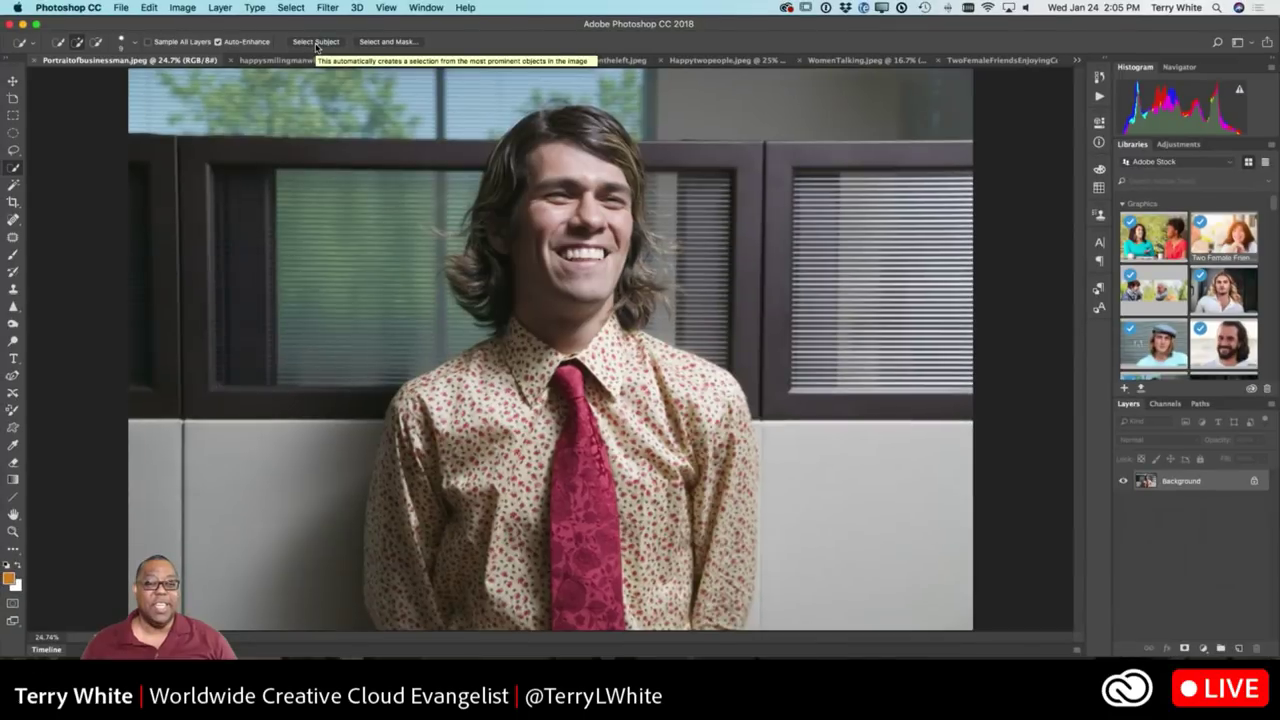
pyautogui.click(316, 45)
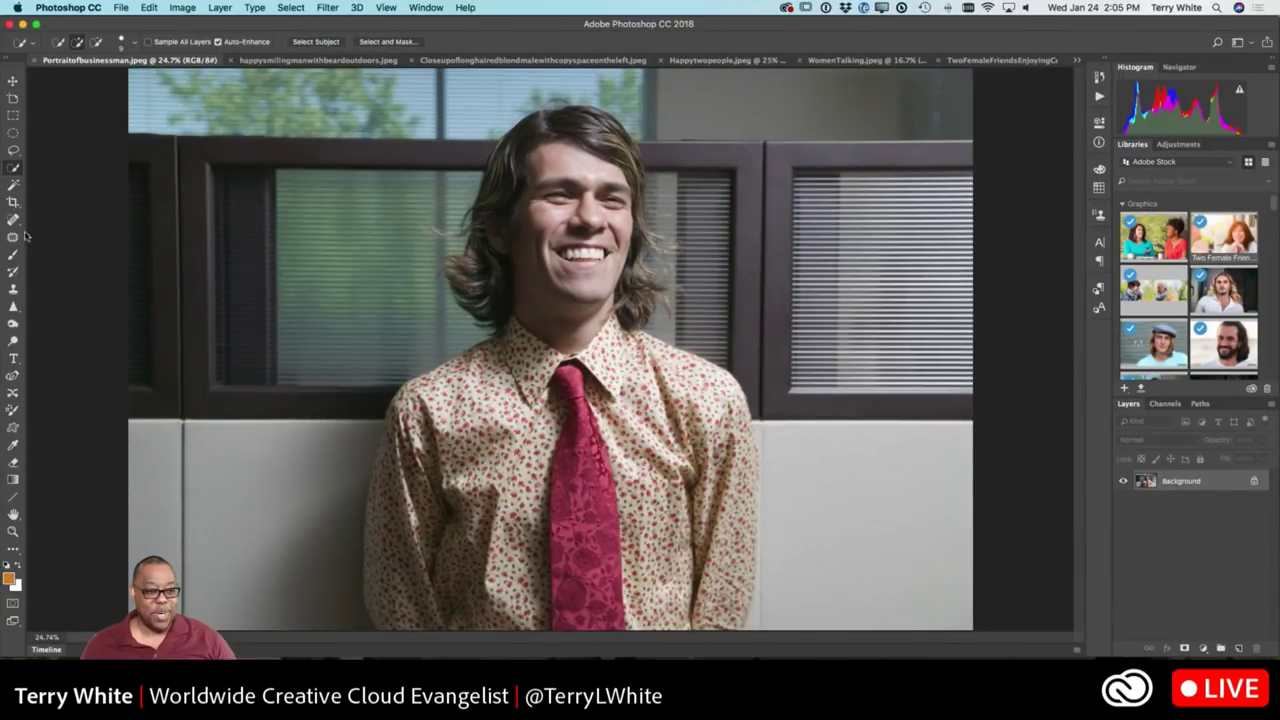
pyautogui.click(15, 186)
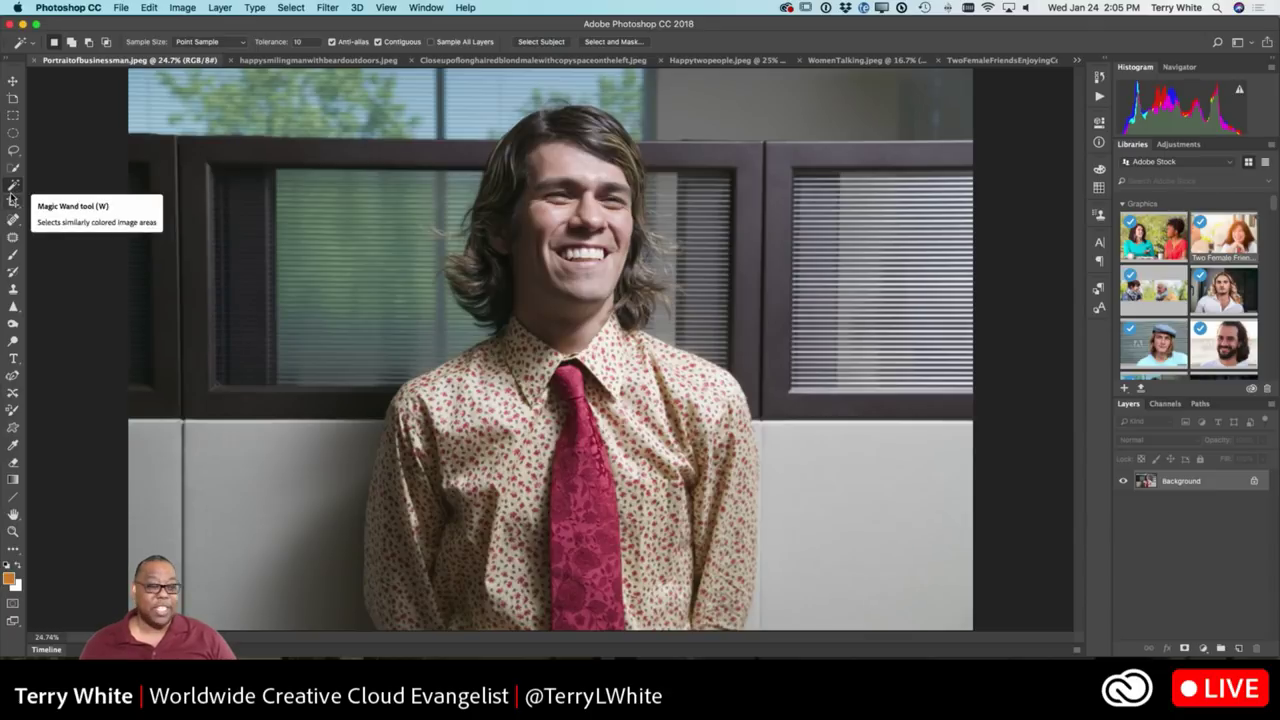
pyautogui.click(14, 152)
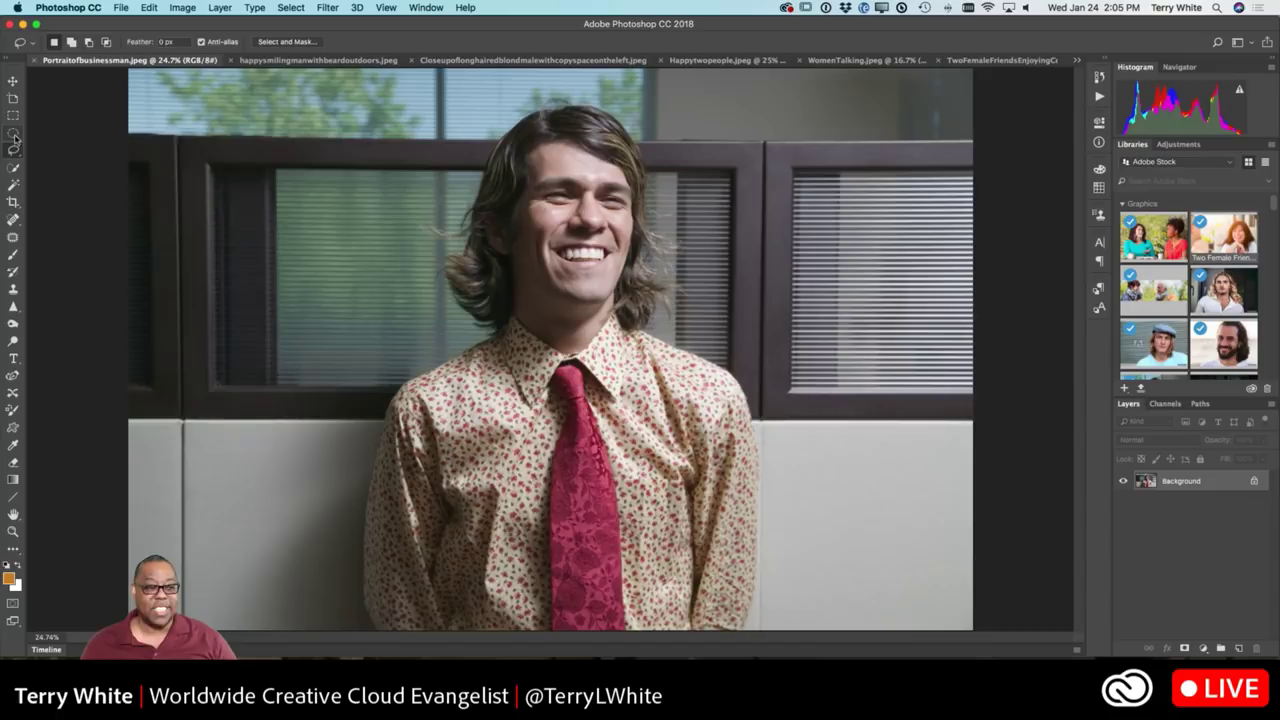
pyautogui.click(14, 134)
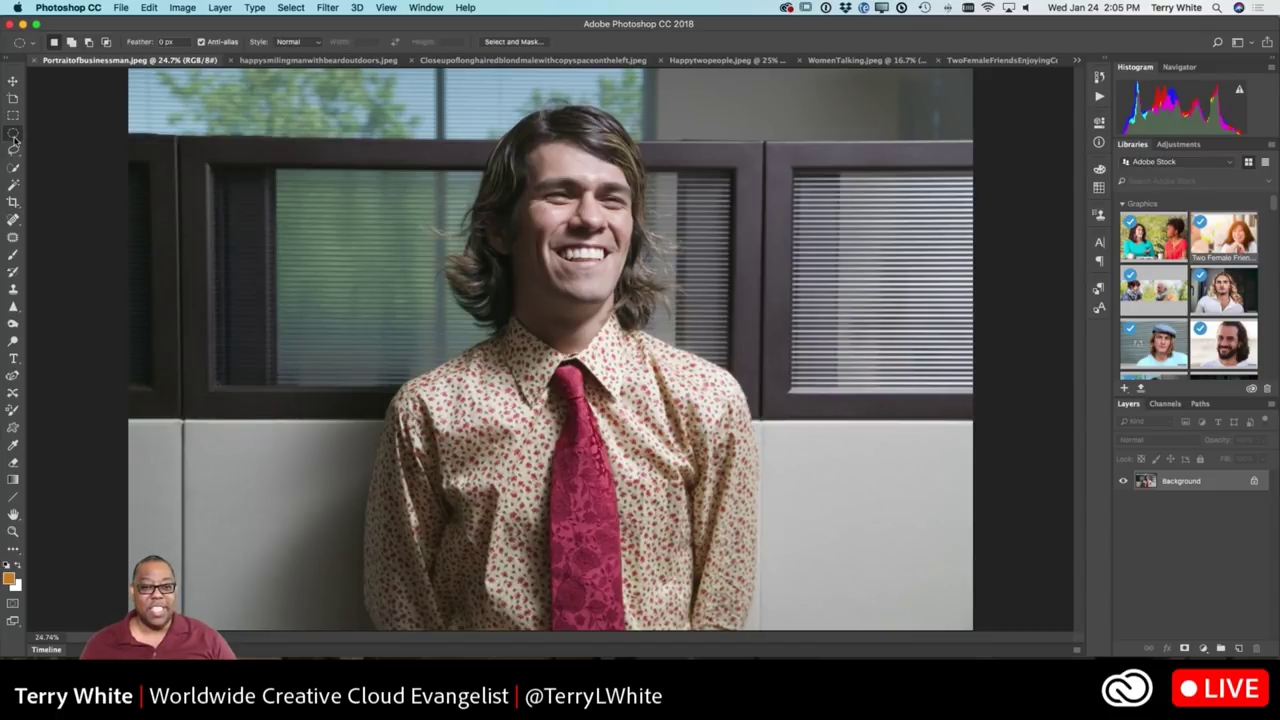
pyautogui.click(13, 115)
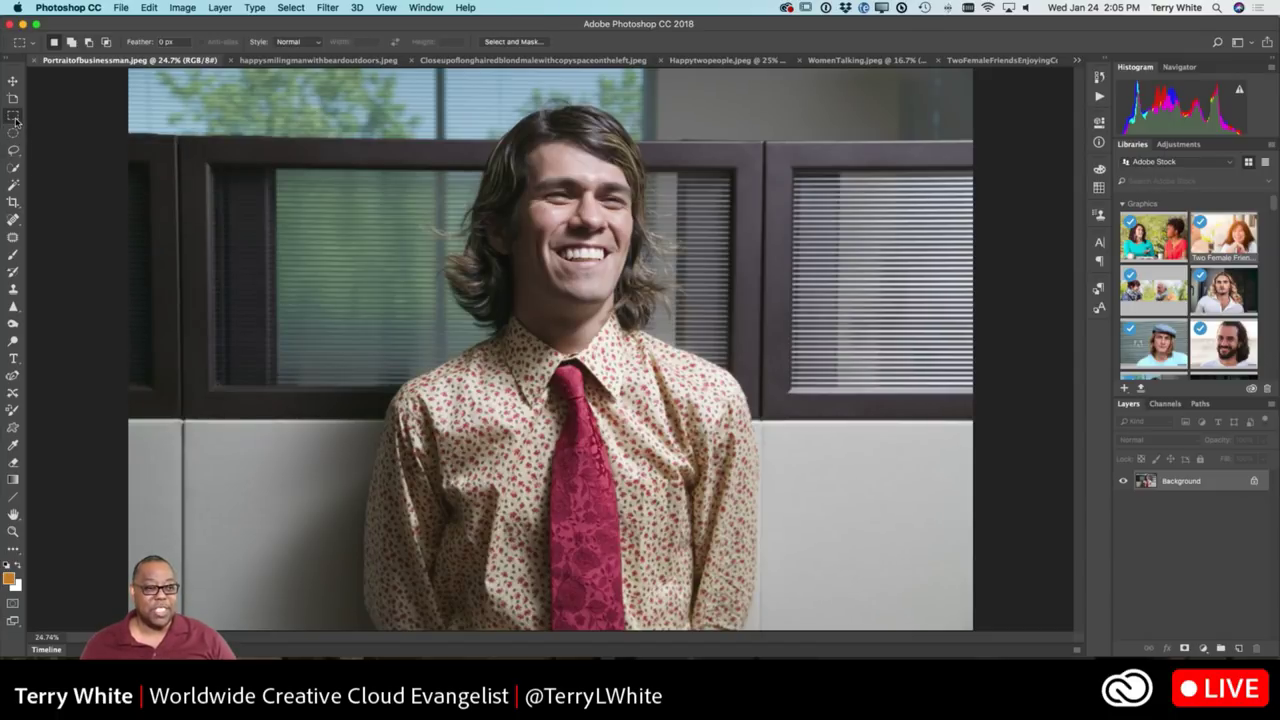
pyautogui.click(14, 170)
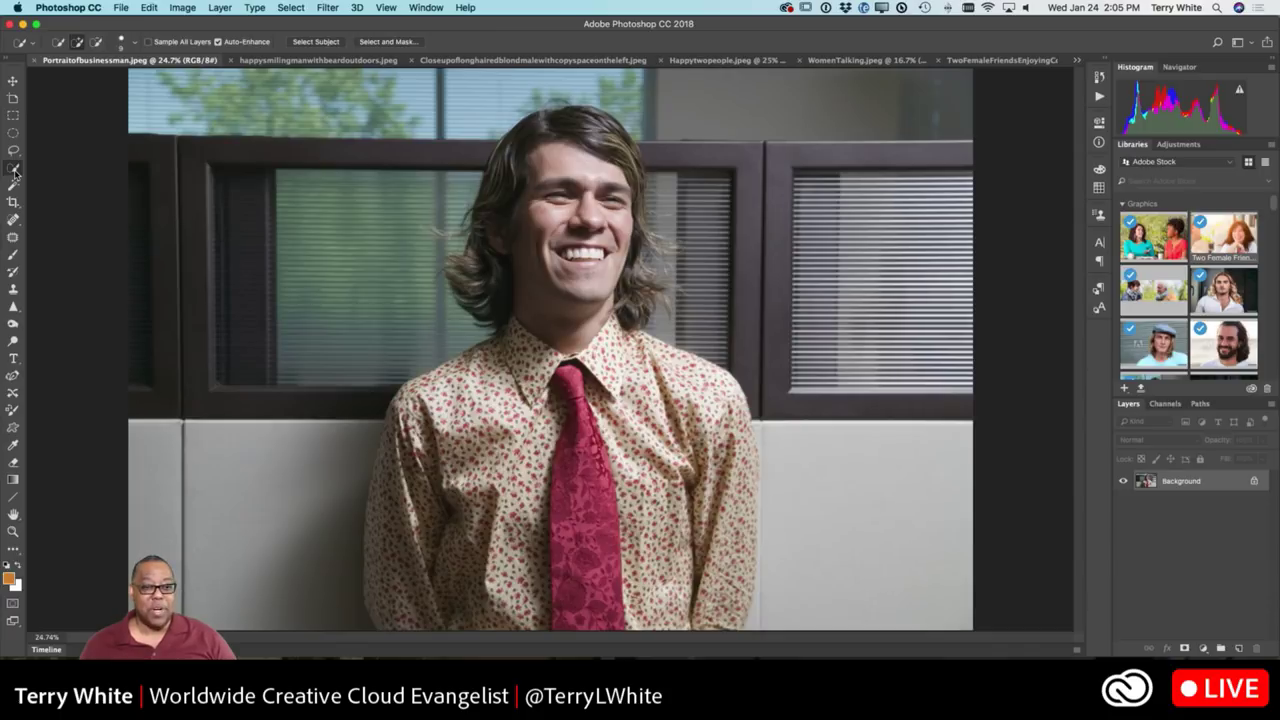
pyautogui.keyDown('alt'); pyautogui.click(14, 170); pyautogui.keyUp('alt')
pyautogui.keyDown('alt'); pyautogui.click(14, 170); pyautogui.keyUp('alt')
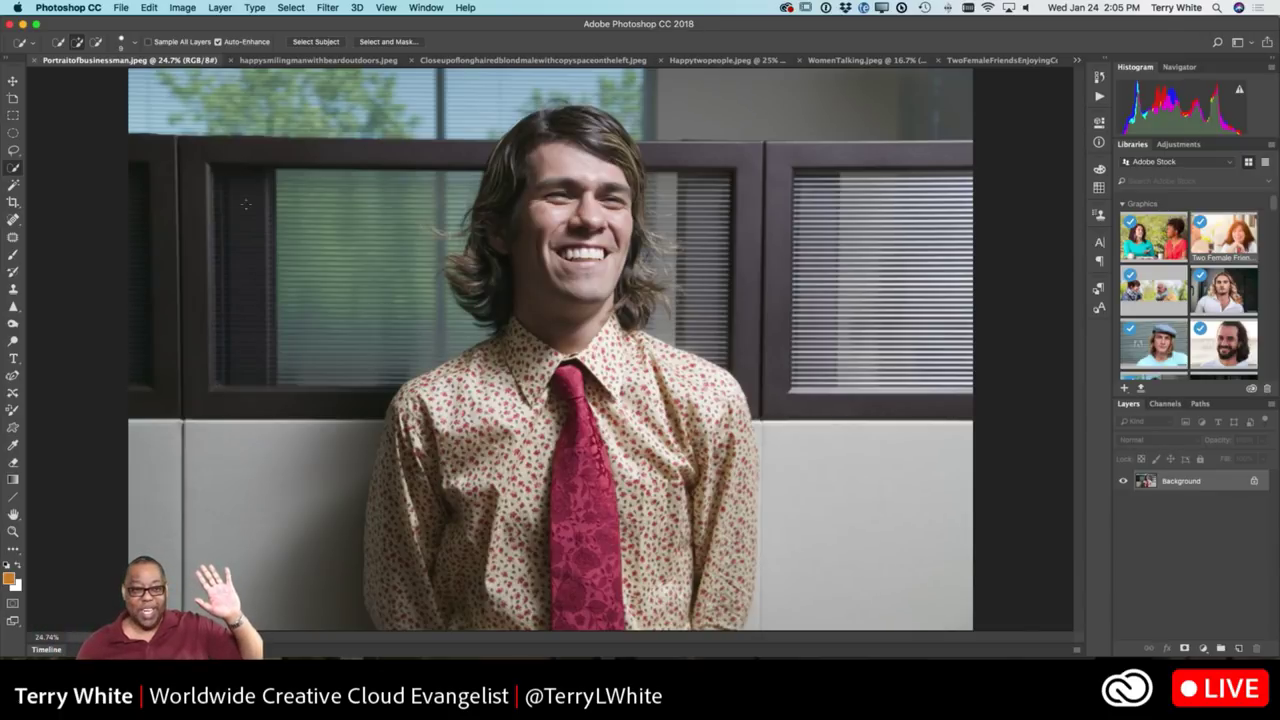
pyautogui.click(317, 42)
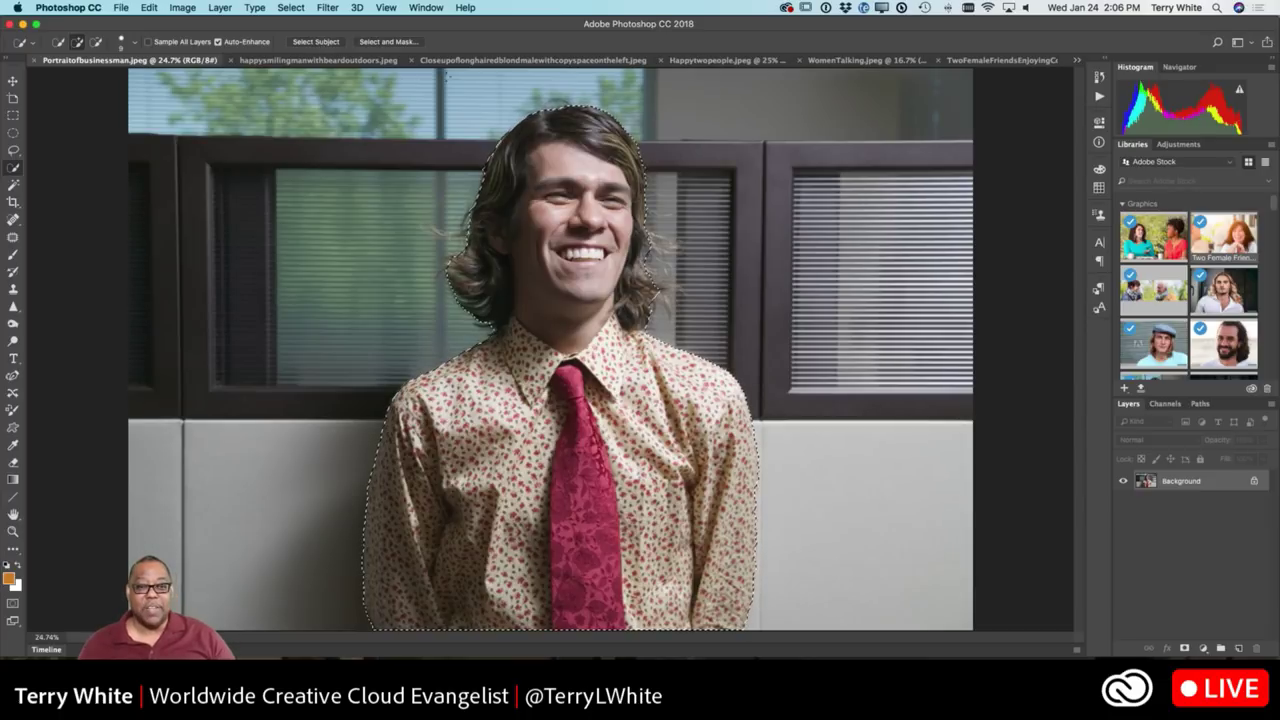
# Switch to the bearded man outdoors photo and auto-select him with Select Subject
pyautogui.click(318, 60)
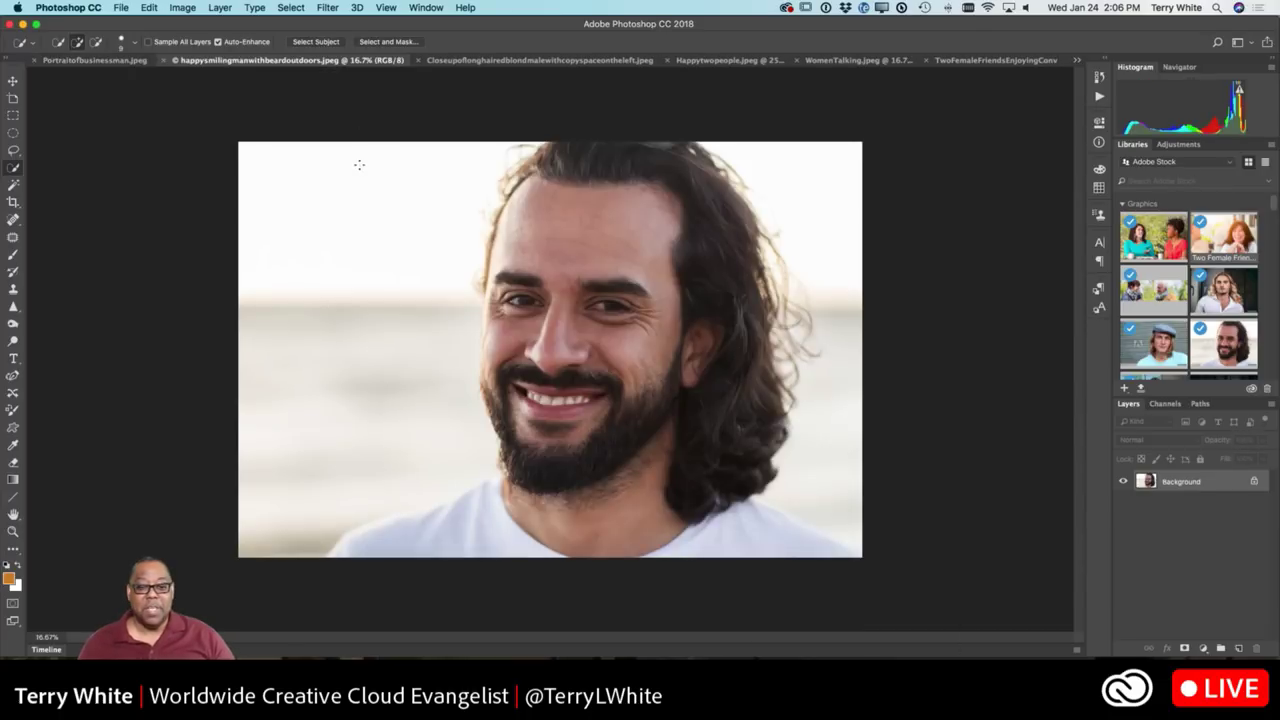
pyautogui.click(326, 39)
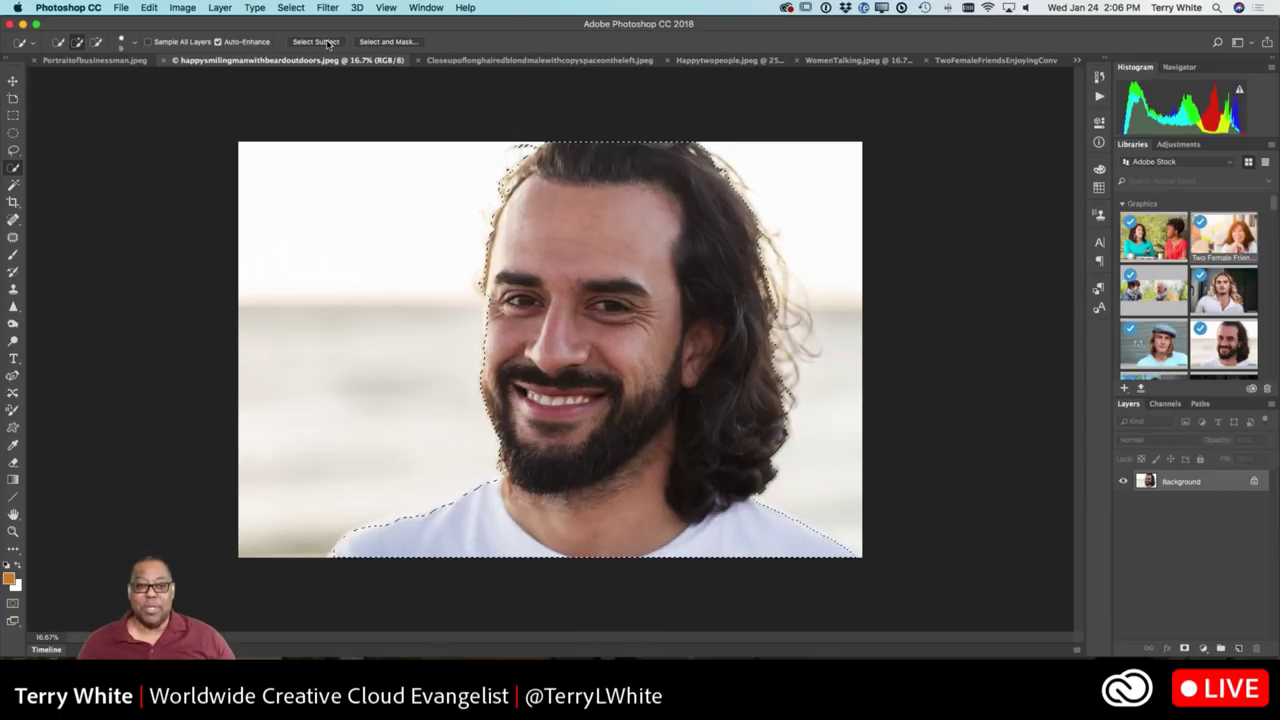
# Run Select Subject on the long-haired man in the cap, then on Happytwopeople.jpeg
pyautogui.click(445, 61)
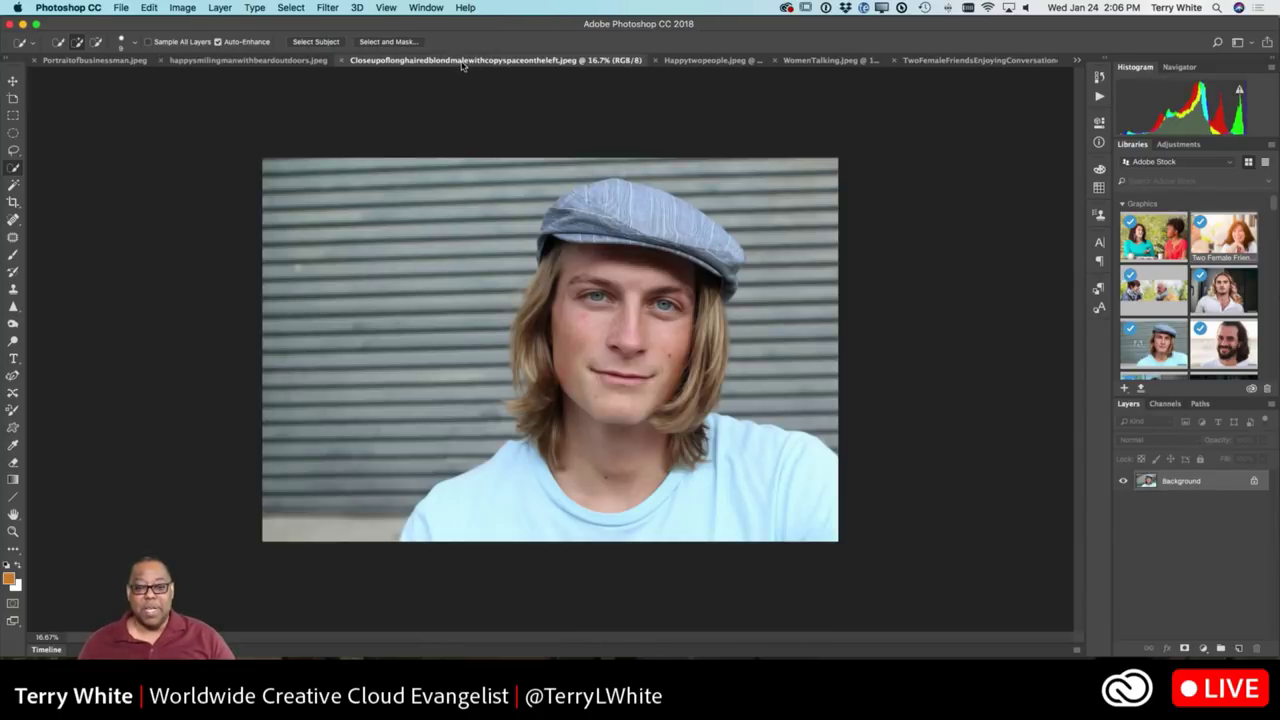
pyautogui.click(302, 42)
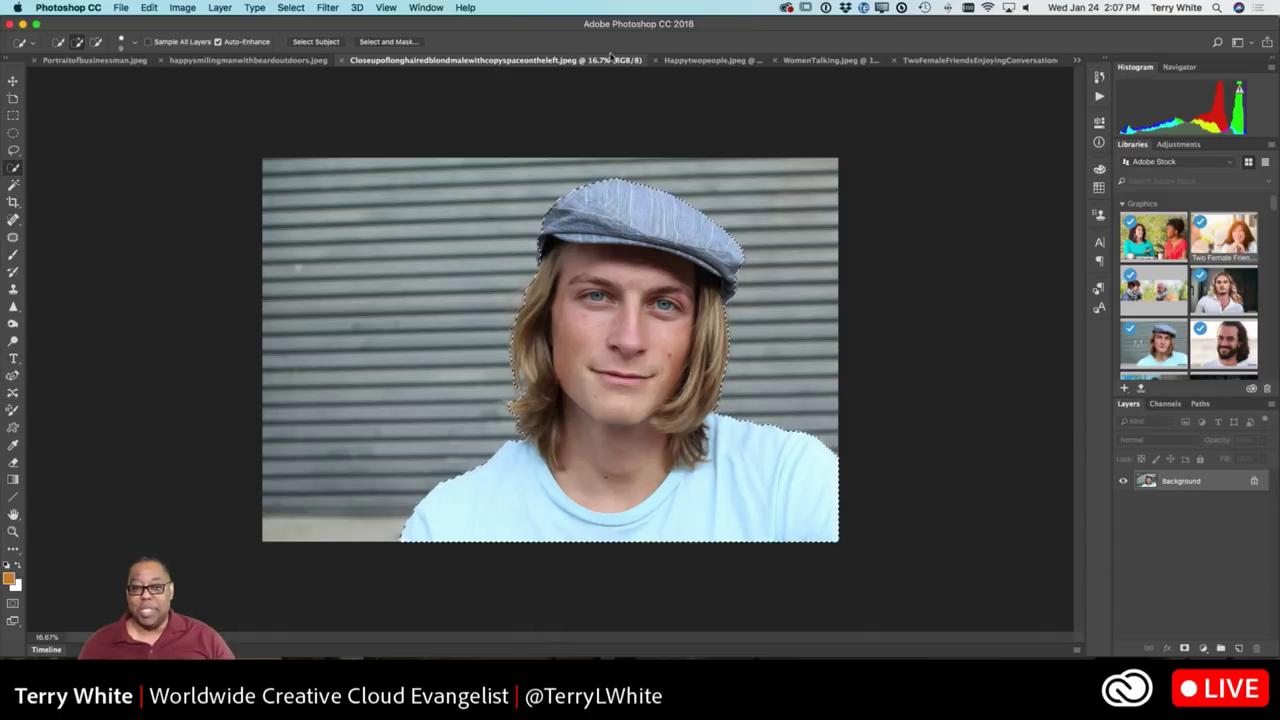
pyautogui.click(681, 61)
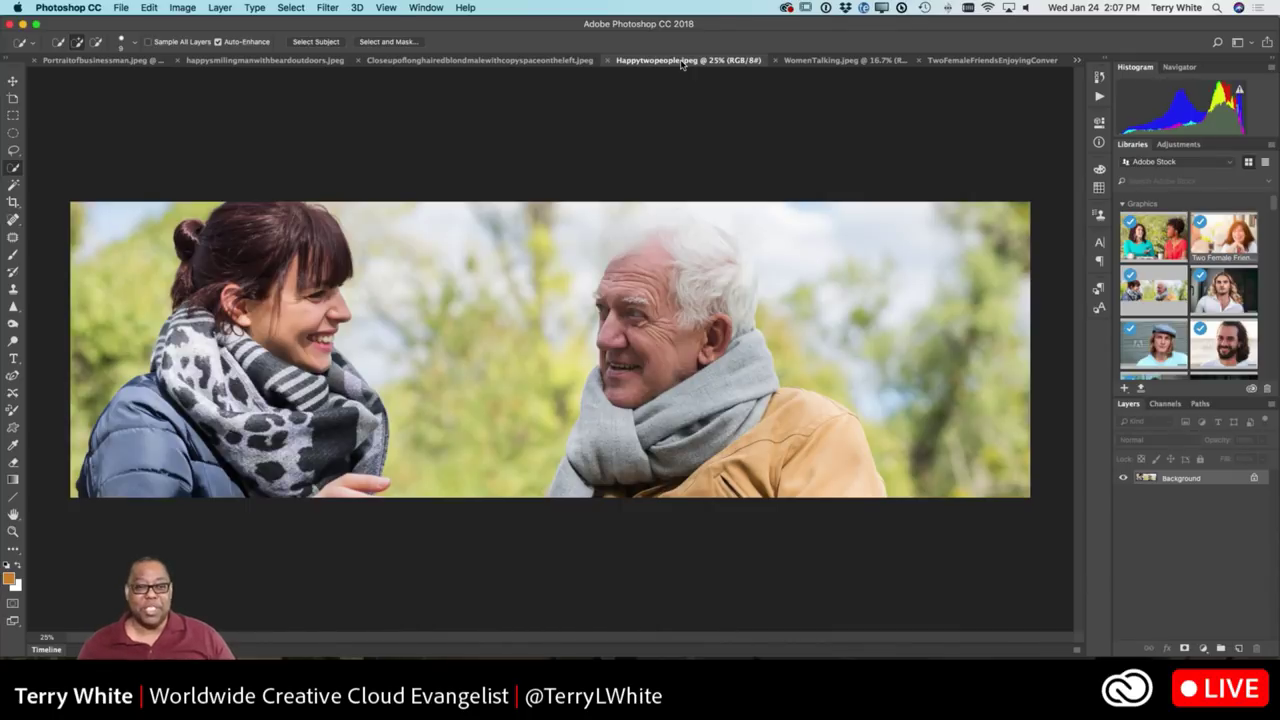
pyautogui.click(331, 41)
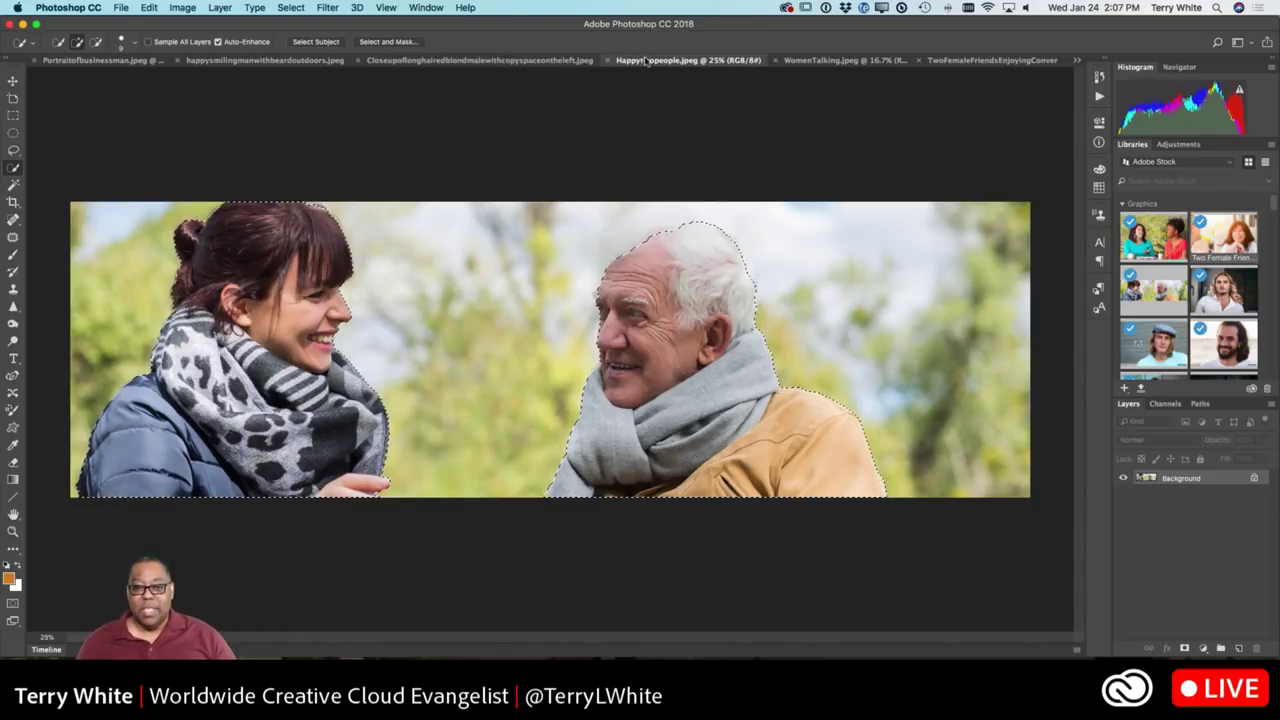
# Switch to WomenTalking.jpeg and auto-select both women with Select Subject
pyautogui.click(825, 60)
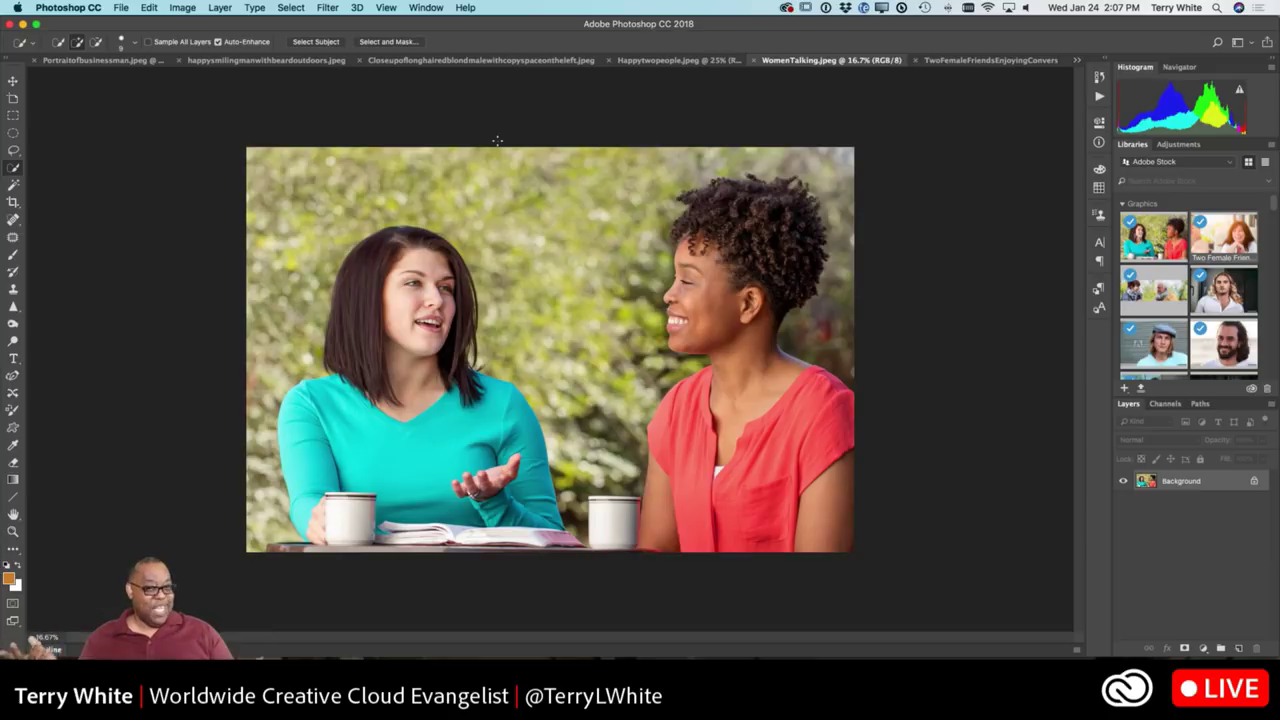
pyautogui.click(316, 41)
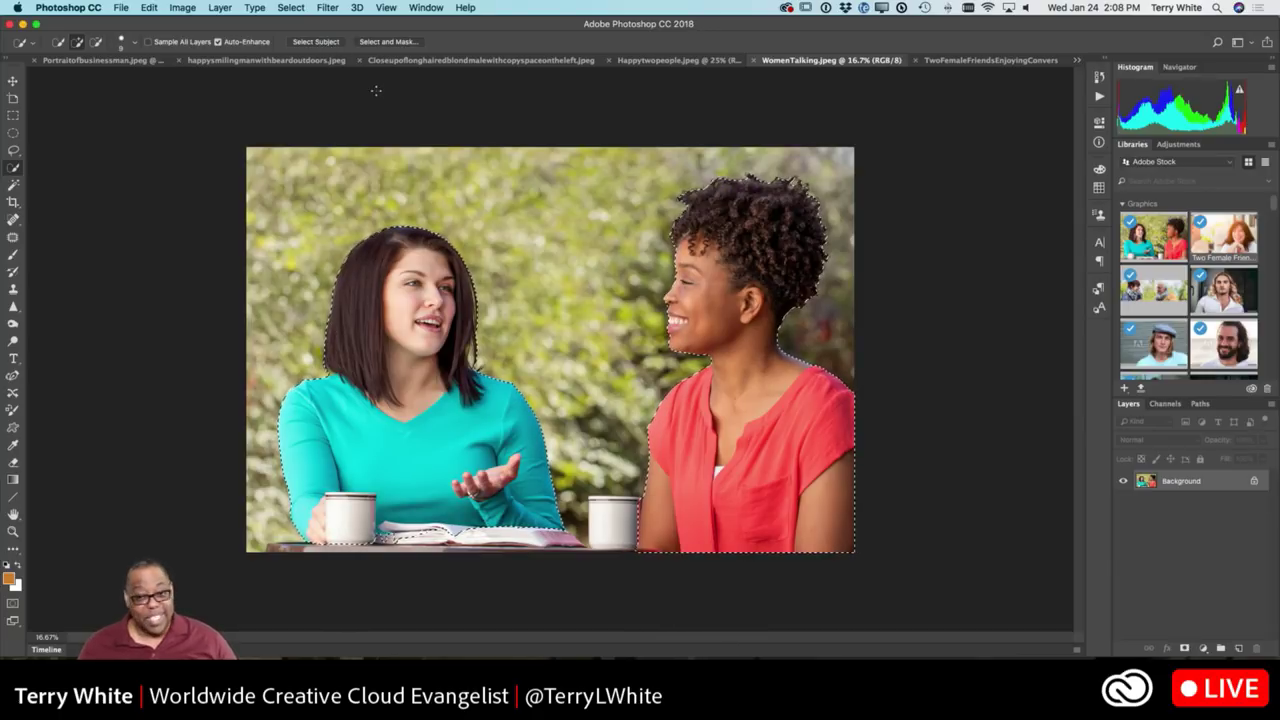
# Select the laughing woman in TwoFemaleFriends, then close the patio, WomenTalking and other sample documents
pyautogui.click(965, 62)
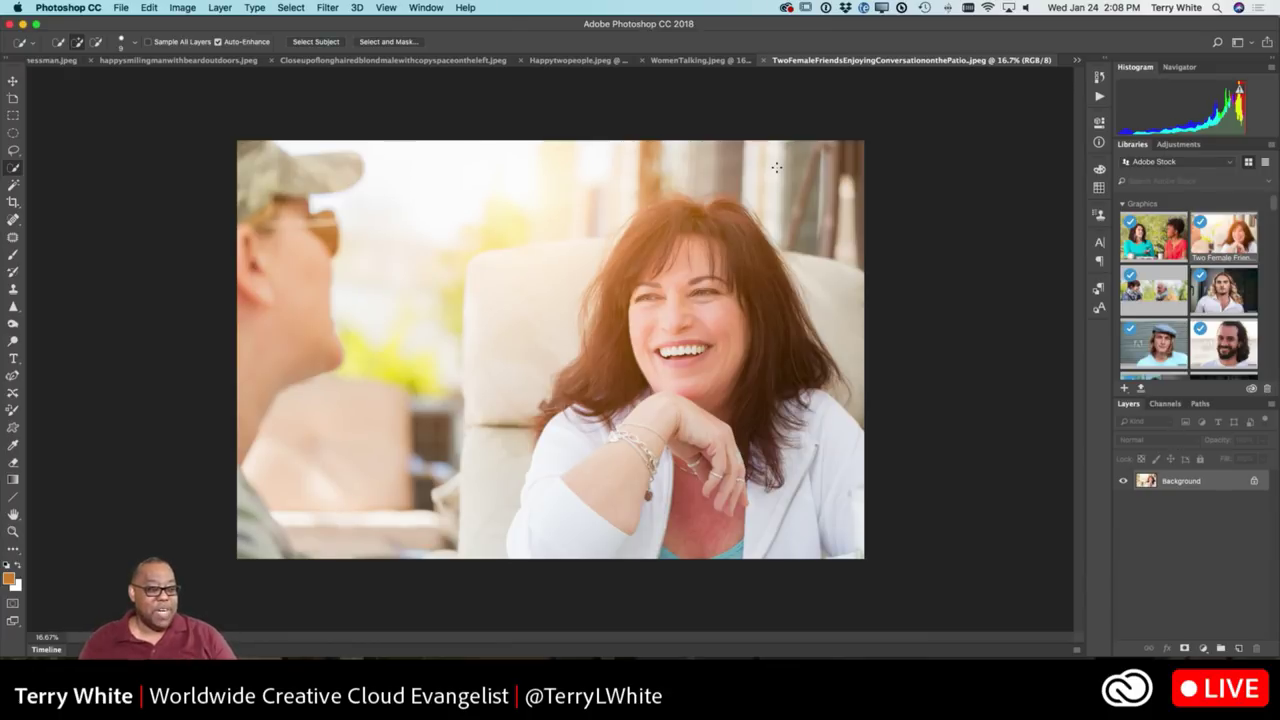
pyautogui.click(311, 42)
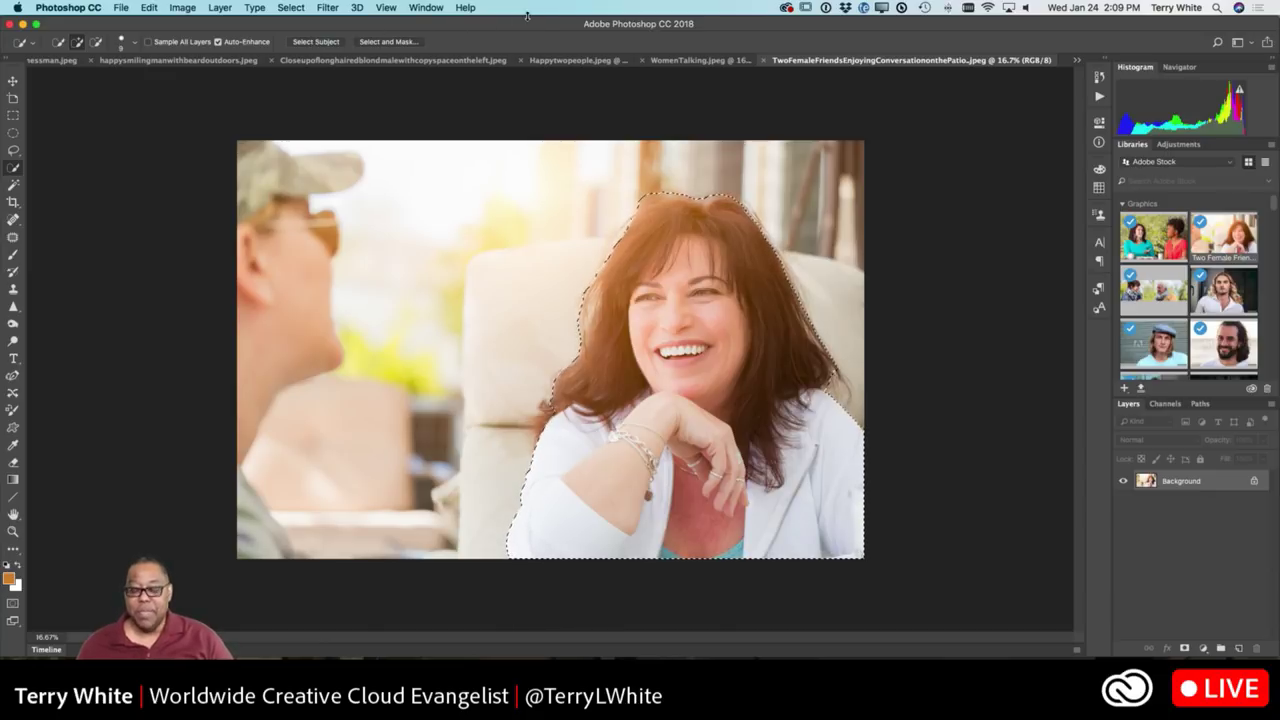
pyautogui.press('super+w')
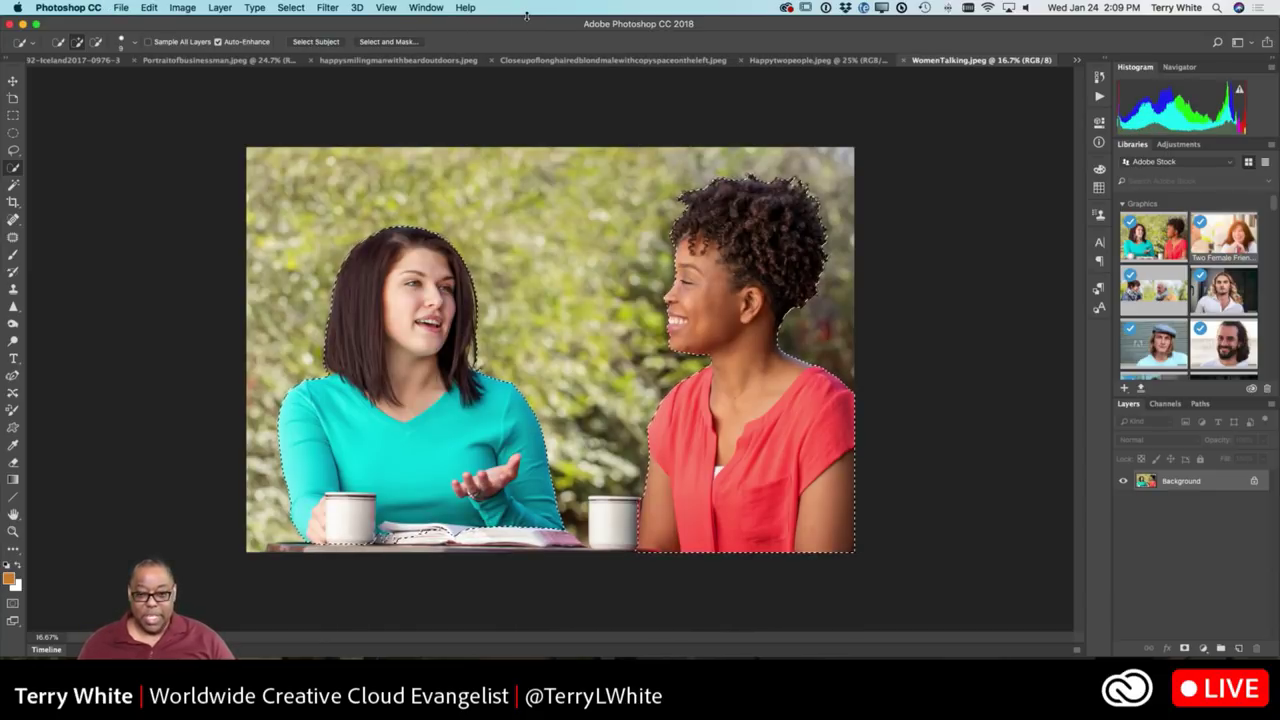
pyautogui.press('super+w')
pyautogui.press('super+w')
pyautogui.press('super+w')
pyautogui.press('super+w')
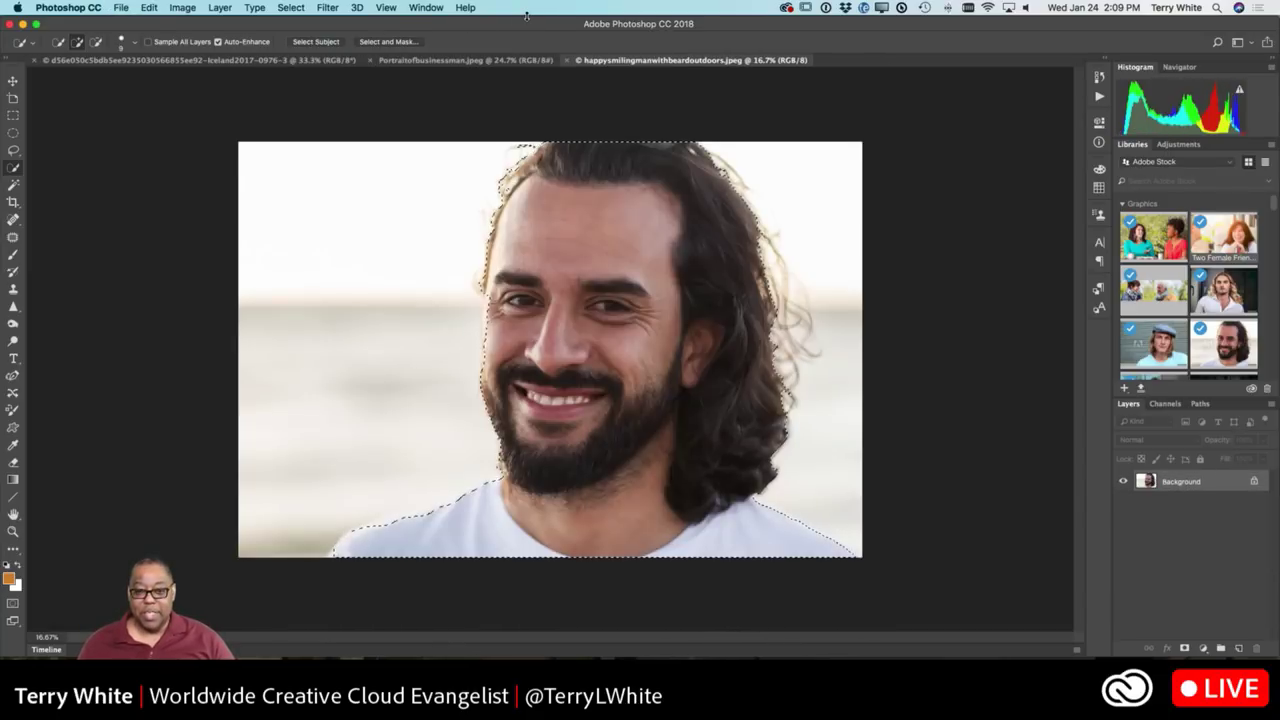
pyautogui.press('super+w')
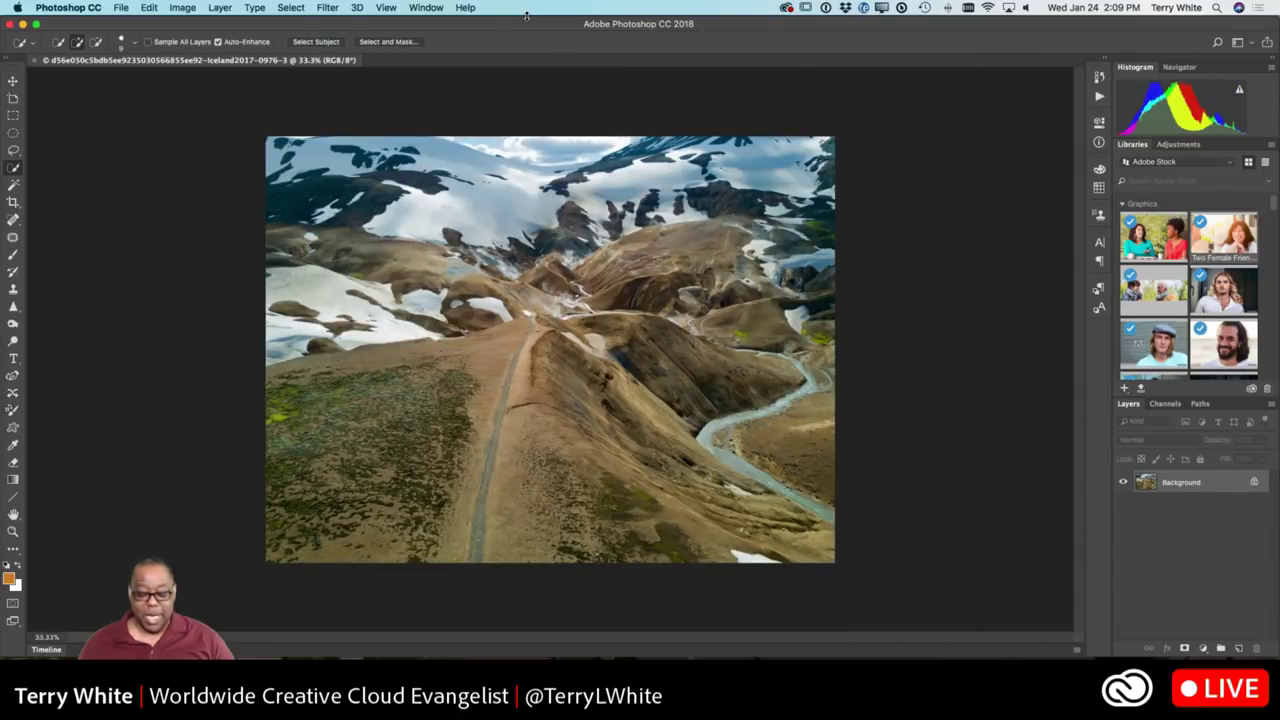
# Place 'curly blond man' from Libraries on the Iceland landscape, shift it up-right, and run Select Subject
pyautogui.press('super+0')
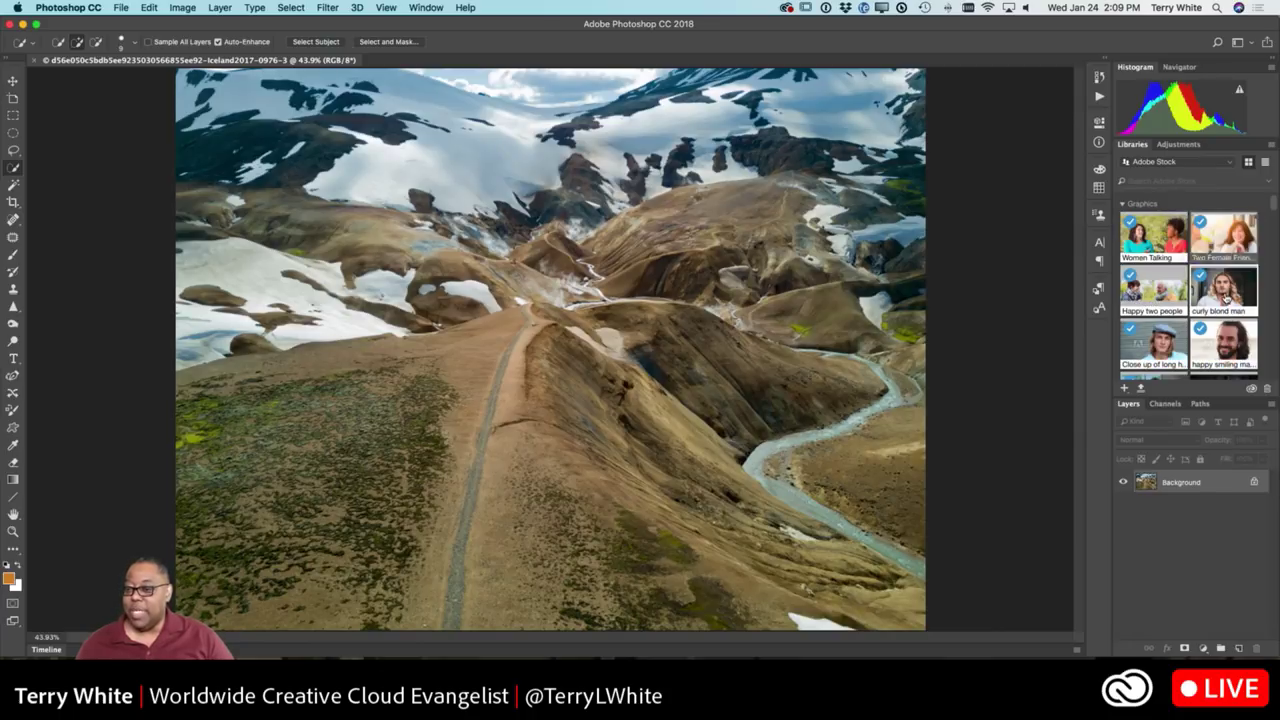
pyautogui.moveTo(1226, 298); pyautogui.dragTo(556, 407)
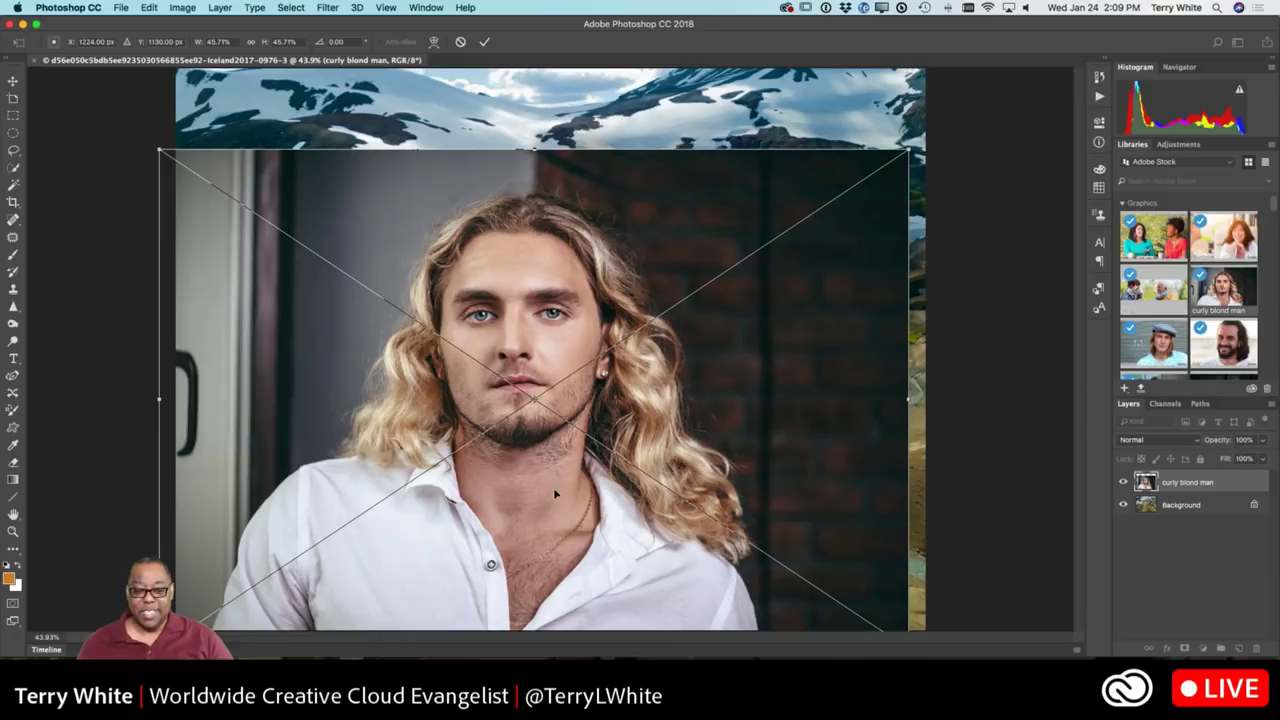
pyautogui.moveTo(560, 500); pyautogui.dragTo(577, 478)
pyautogui.press('Return')
pyautogui.press('w')
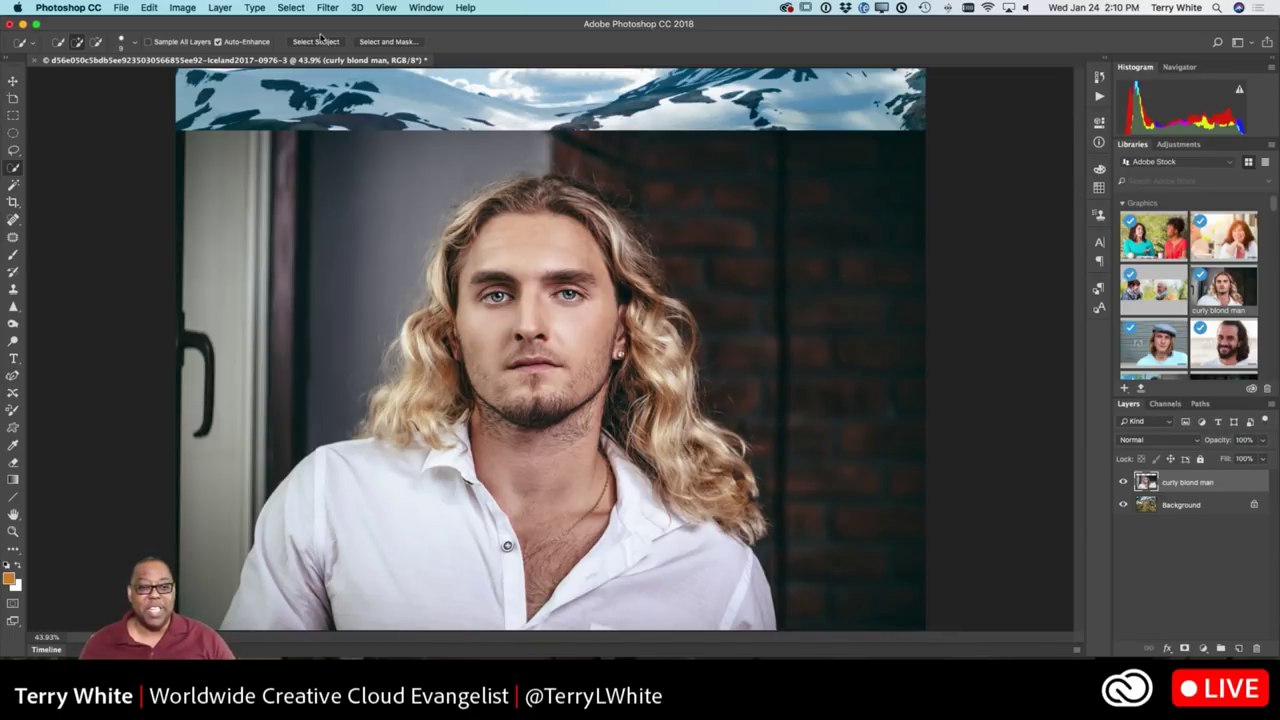
pyautogui.click(309, 42)
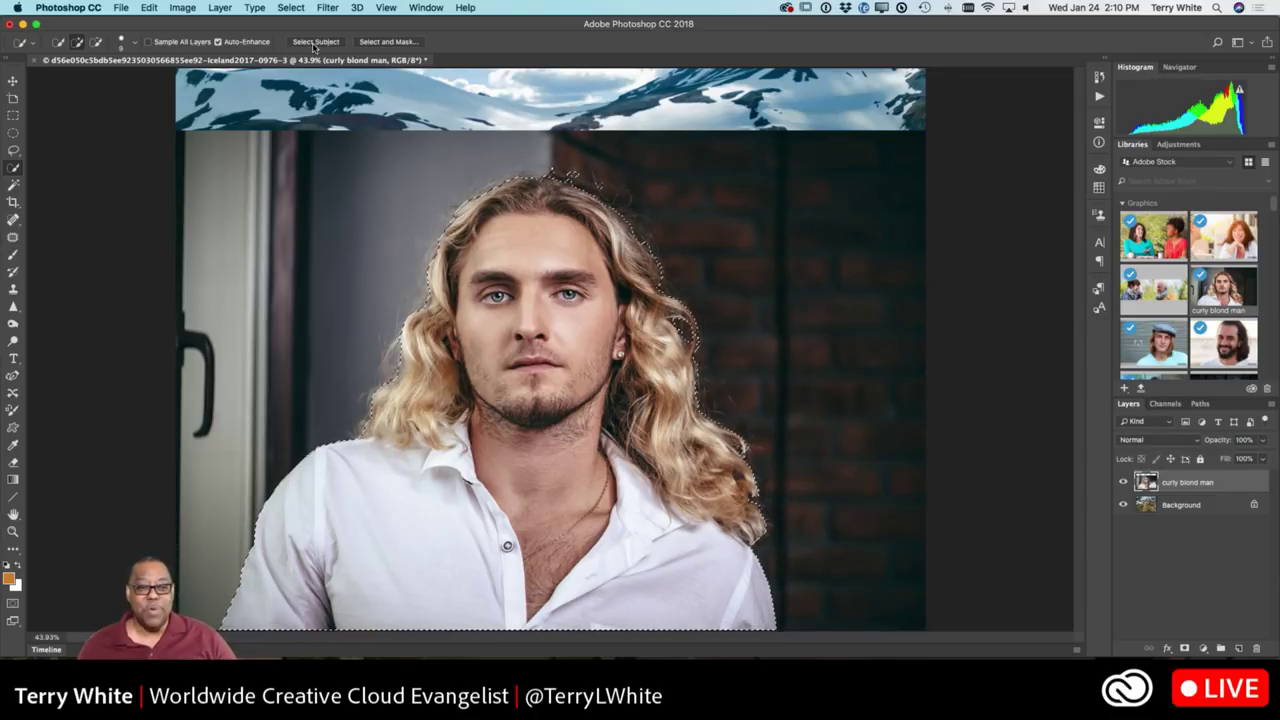
# Enter Select and Mask to refine the curly blond man's selection
pyautogui.click(372, 46)
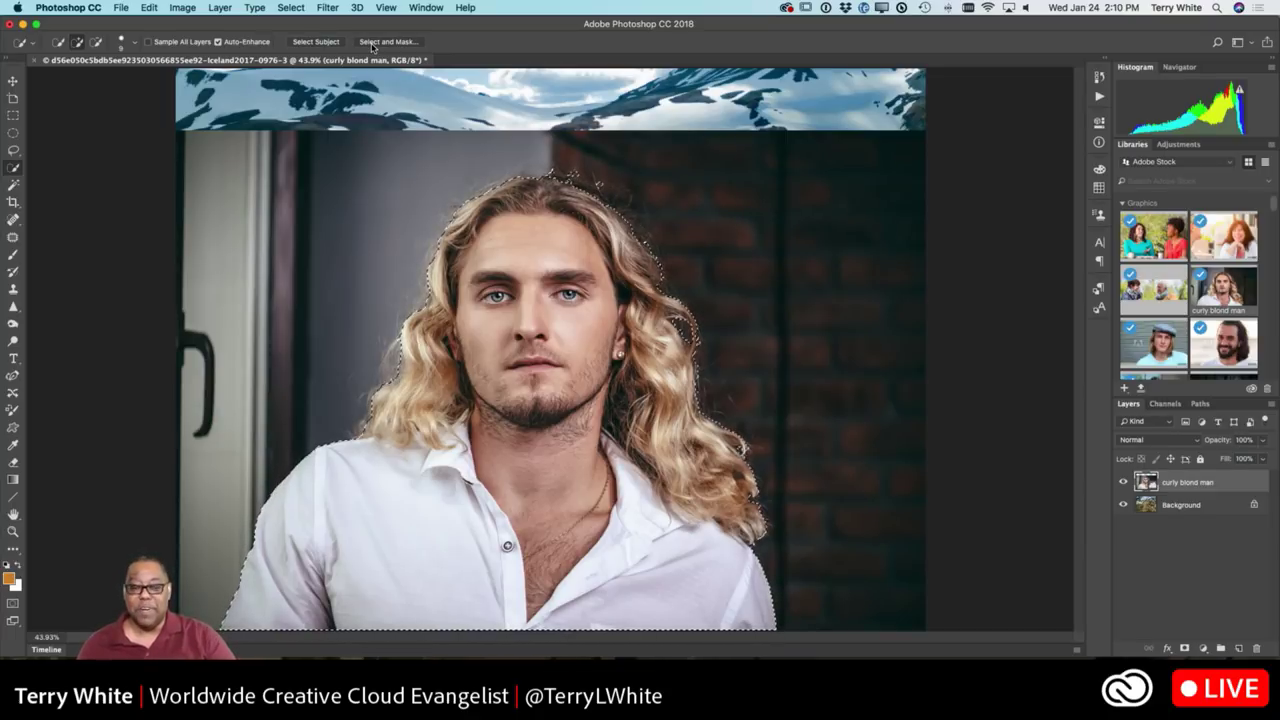
pyautogui.click(372, 43)
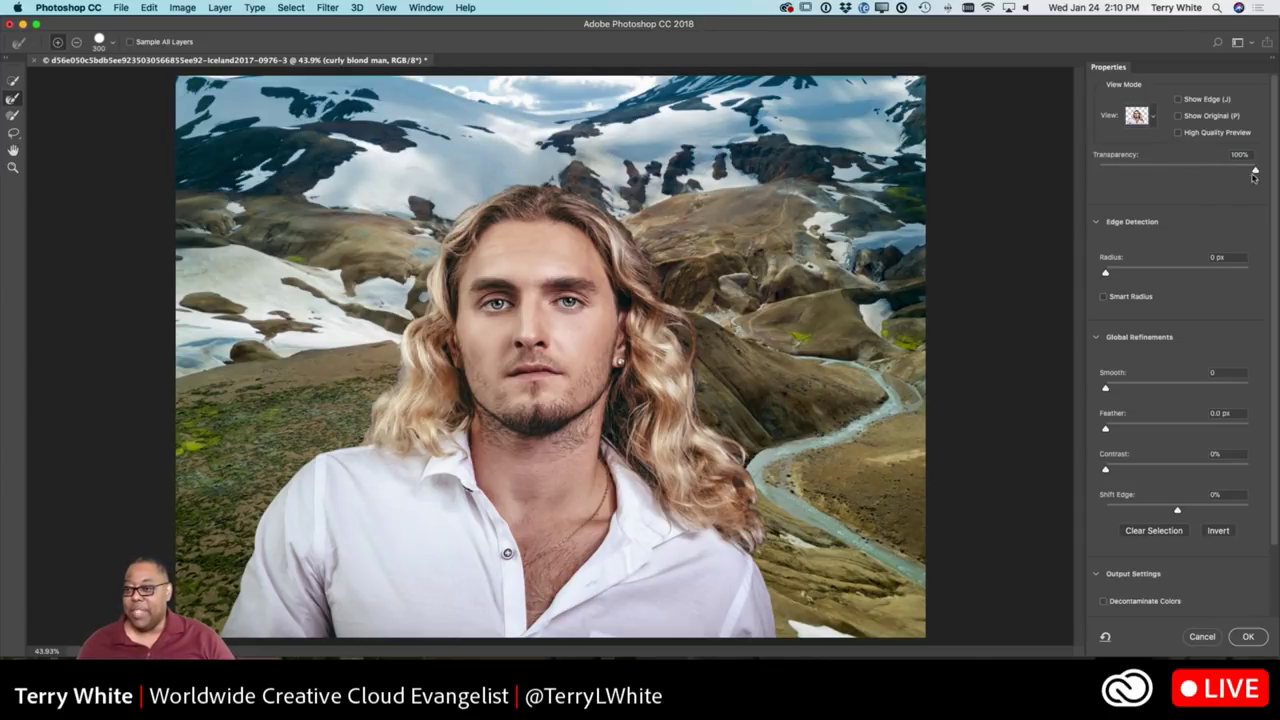
# Keep the Onion Skin preview, lower the transparency, and set a 2 px Smart Radius
pyautogui.click(1155, 118)
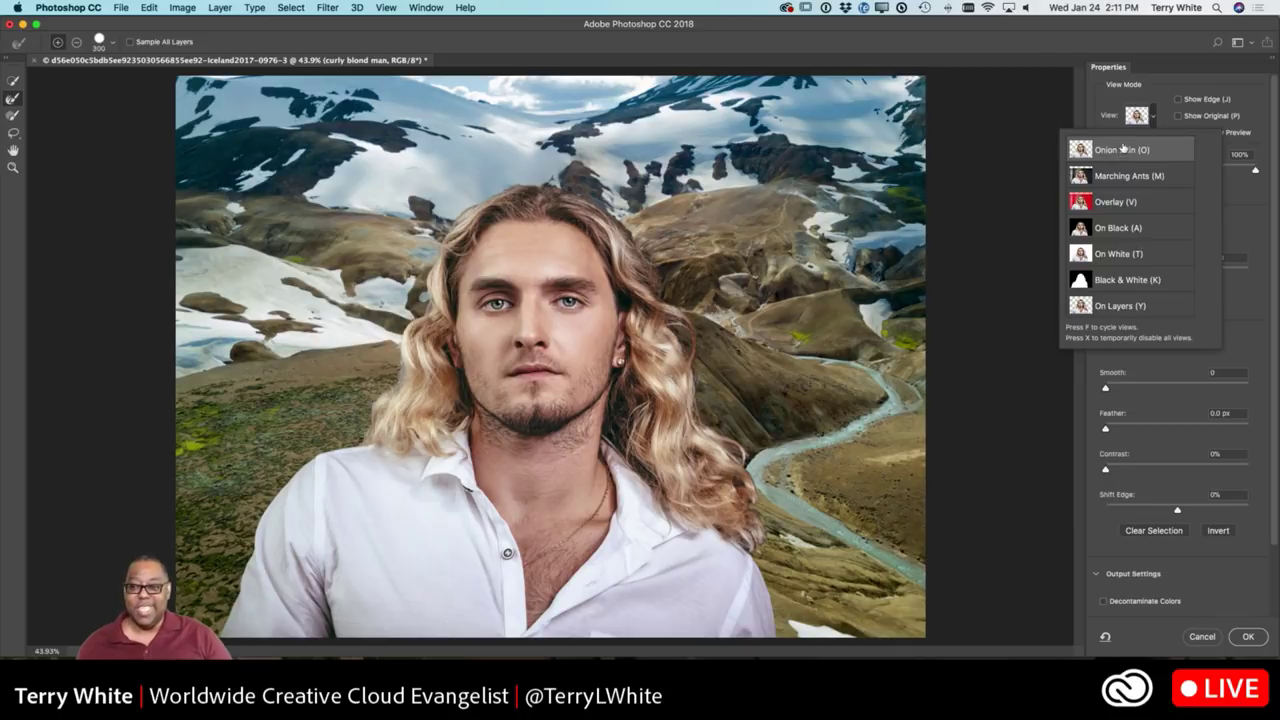
pyautogui.click(1156, 110)
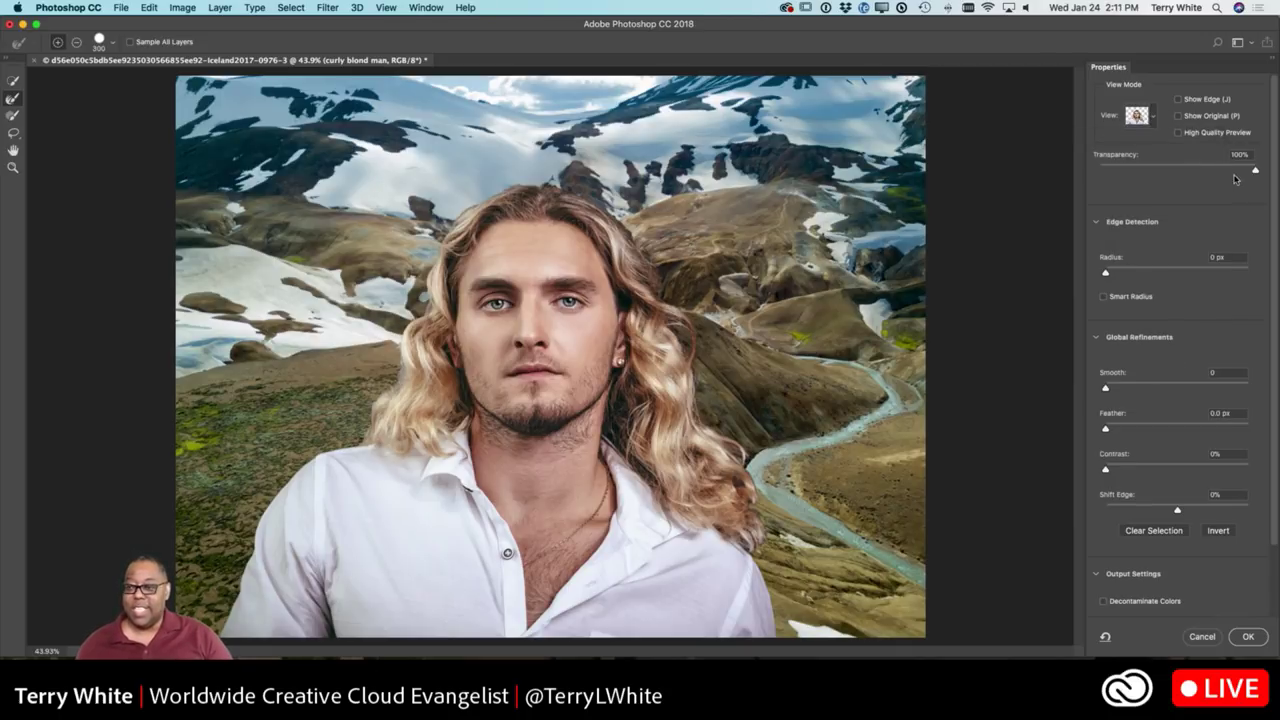
pyautogui.moveTo(1255, 171)
pyautogui.mouseDown()
pyautogui.moveTo(1079, 180)
pyautogui.moveTo(1265, 175)
pyautogui.mouseUp()
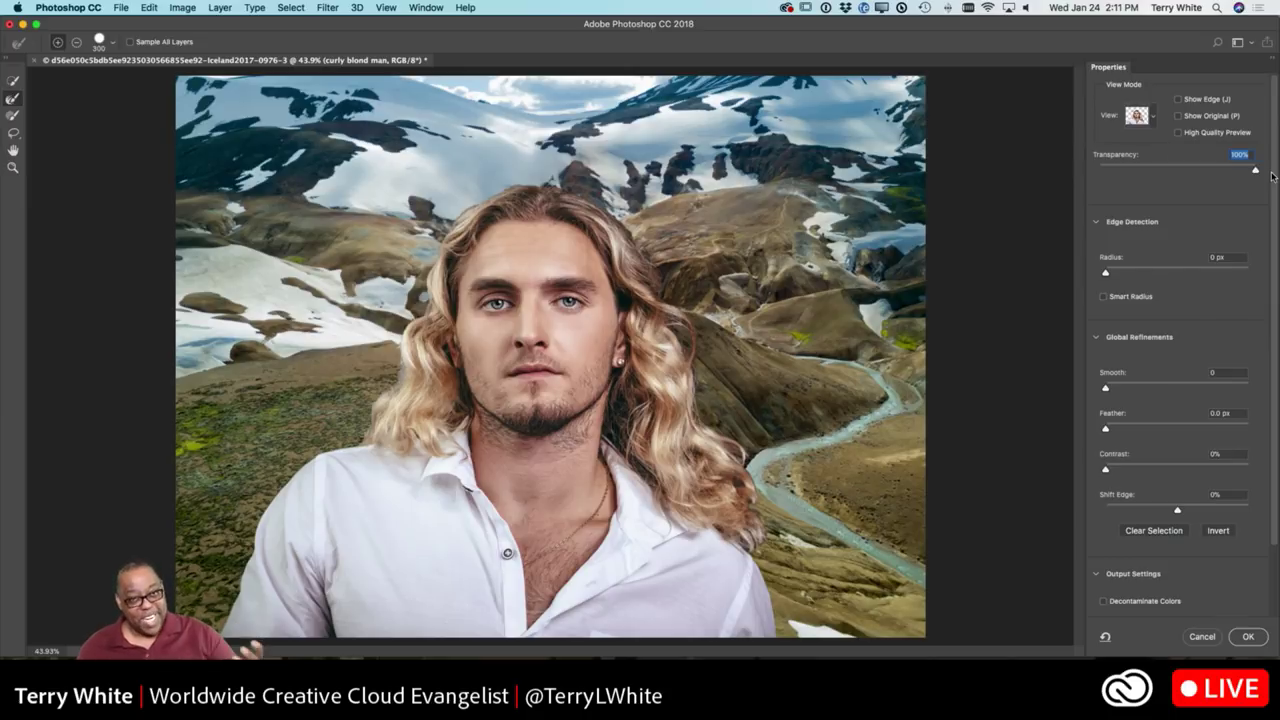
pyautogui.moveTo(1272, 176); pyautogui.dragTo(1192, 184)
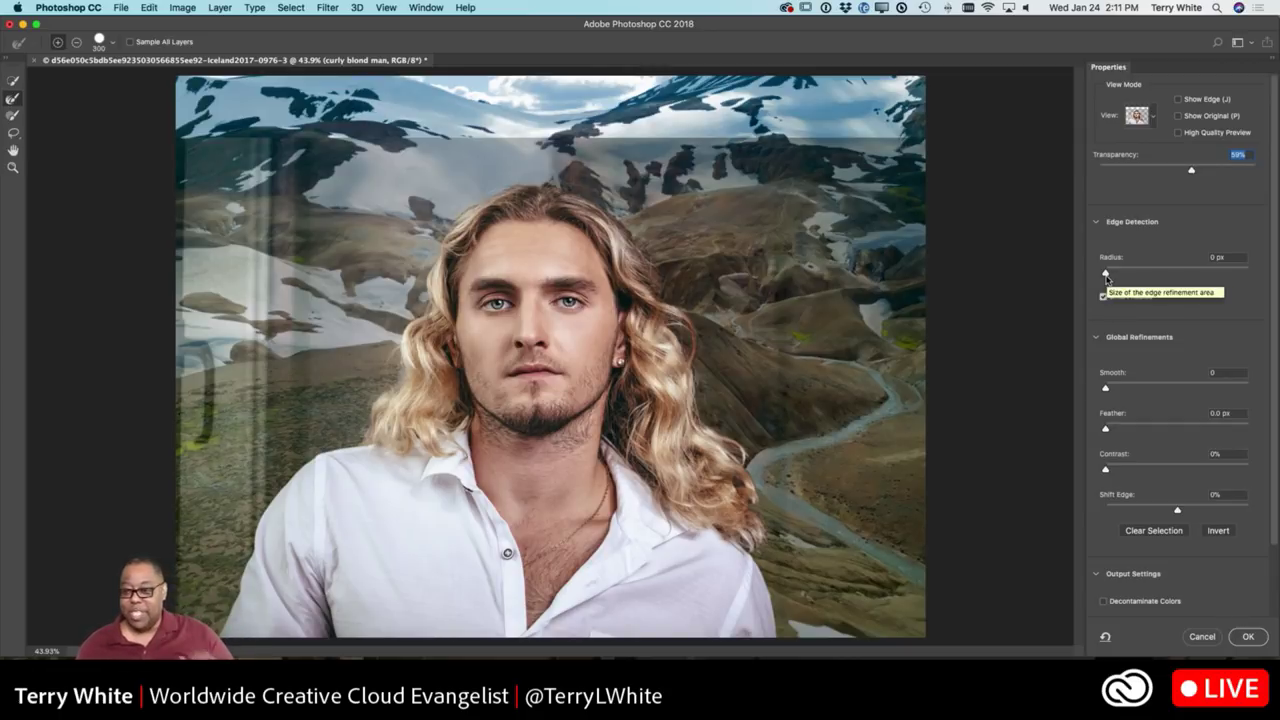
pyautogui.moveTo(1106, 276); pyautogui.dragTo(1118, 275)
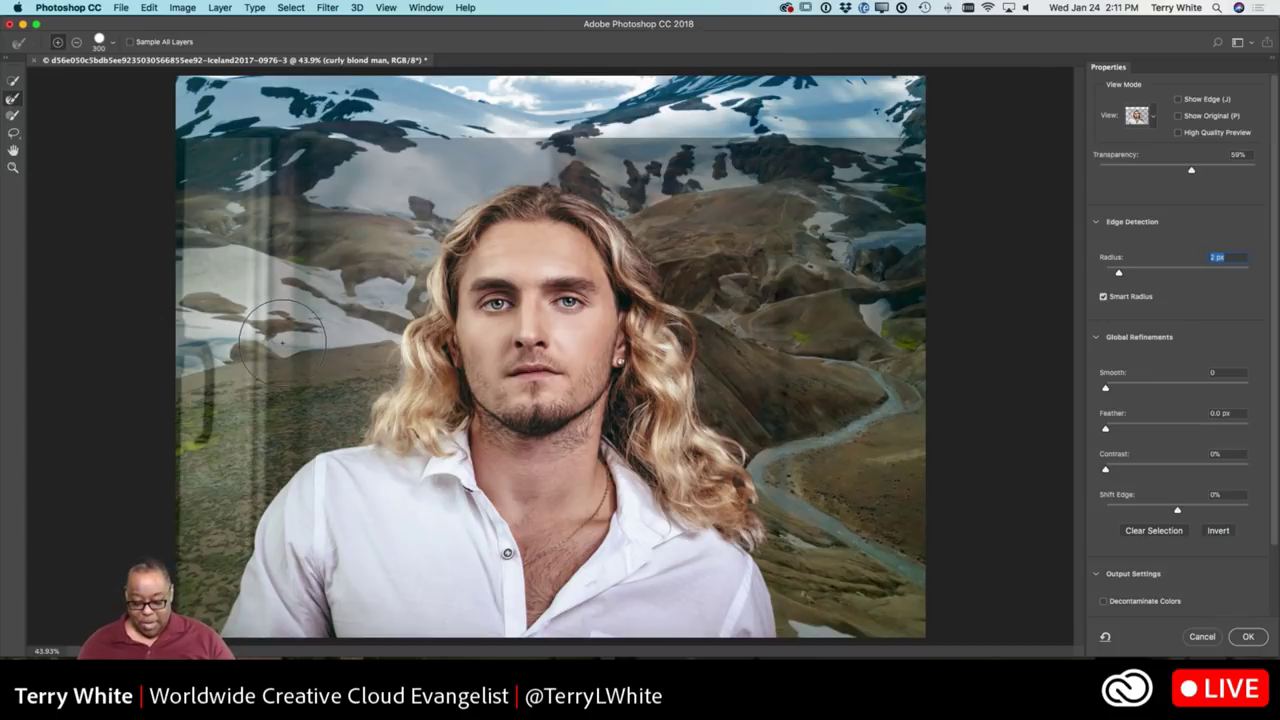
# Shrink the refine brush, raise the transparency slightly, and switch the view to Black & White
pyautogui.press('[')
pyautogui.press('[')
pyautogui.press('[')
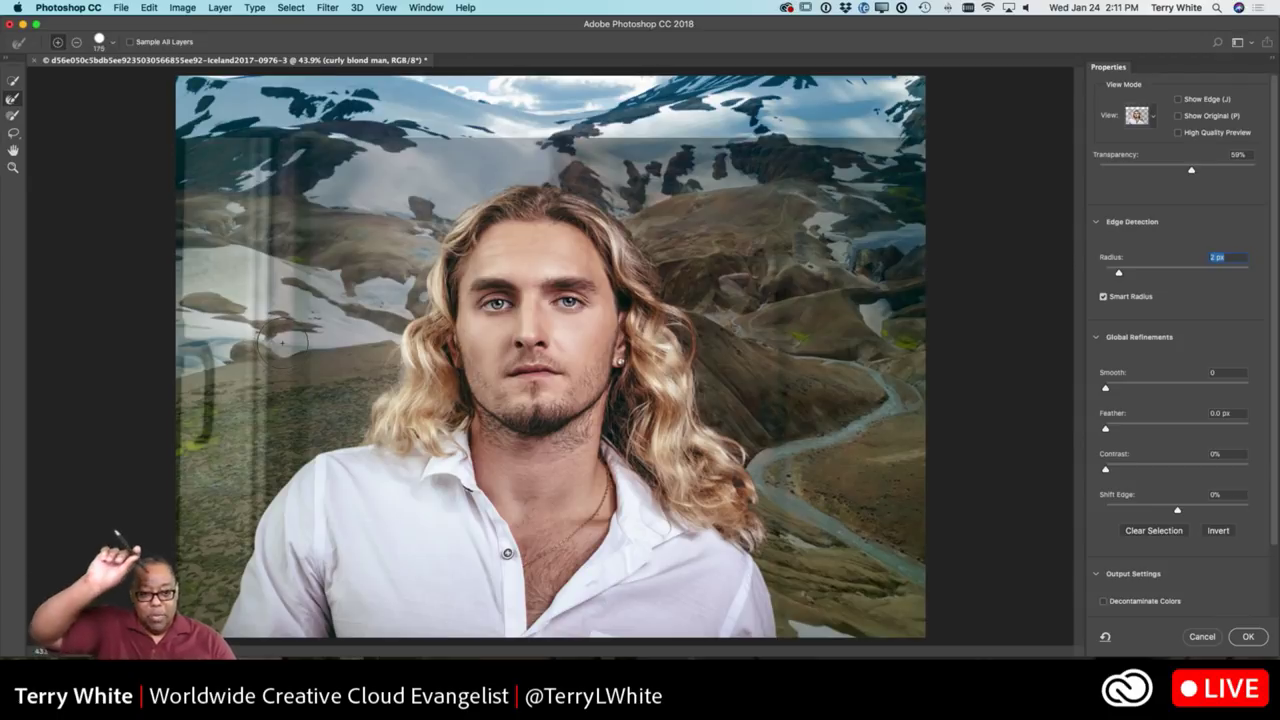
pyautogui.press('[')
pyautogui.press('[')
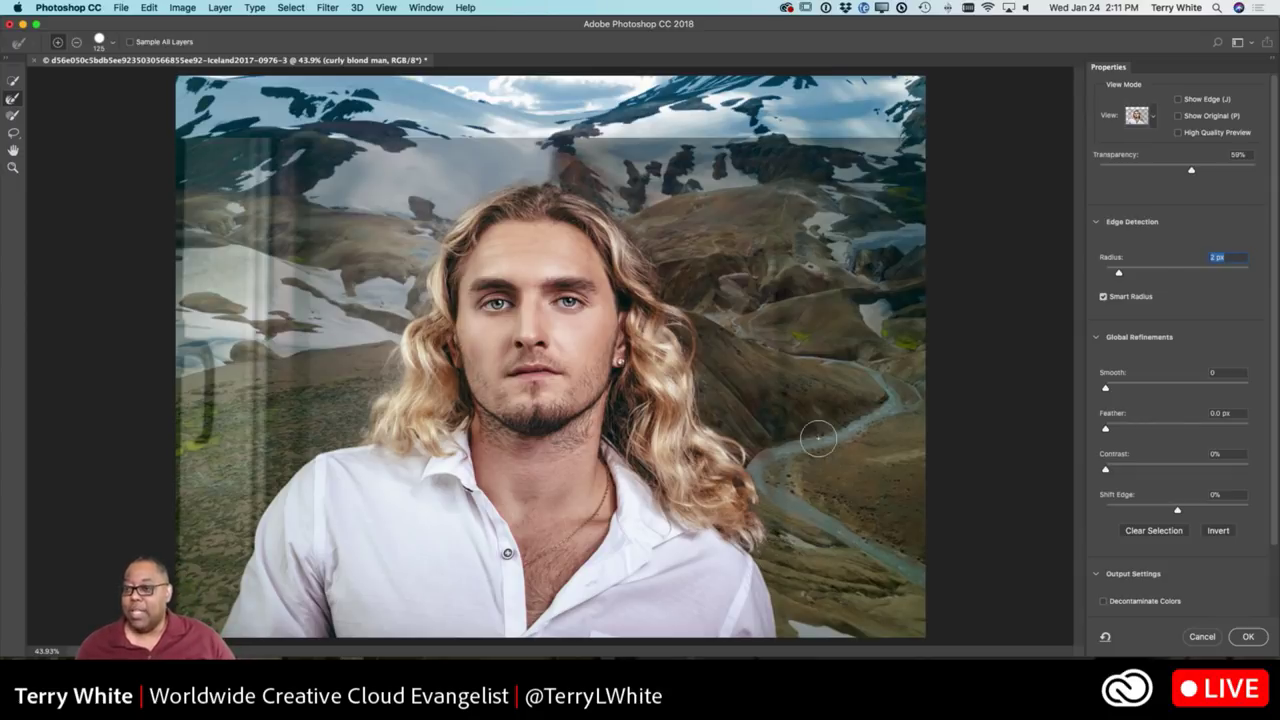
pyautogui.moveTo(1192, 171); pyautogui.dragTo(1255, 170)
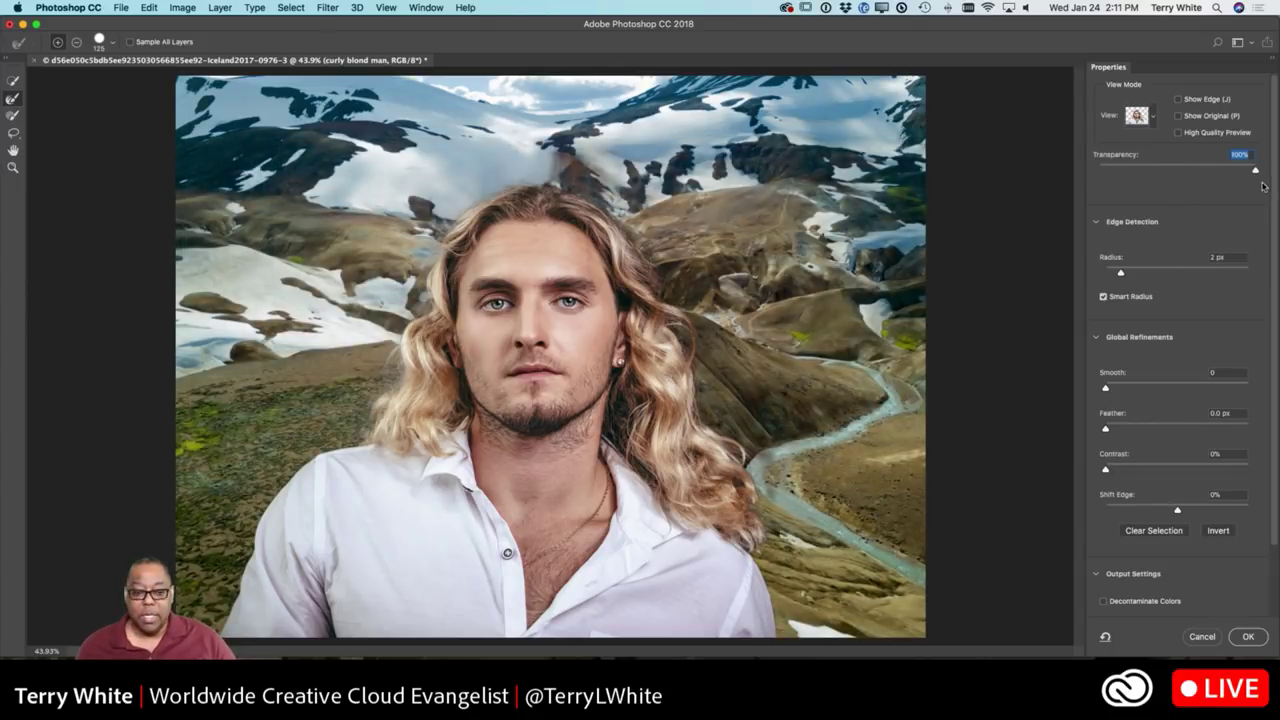
pyautogui.click(1153, 117)
pyautogui.click(1122, 281)
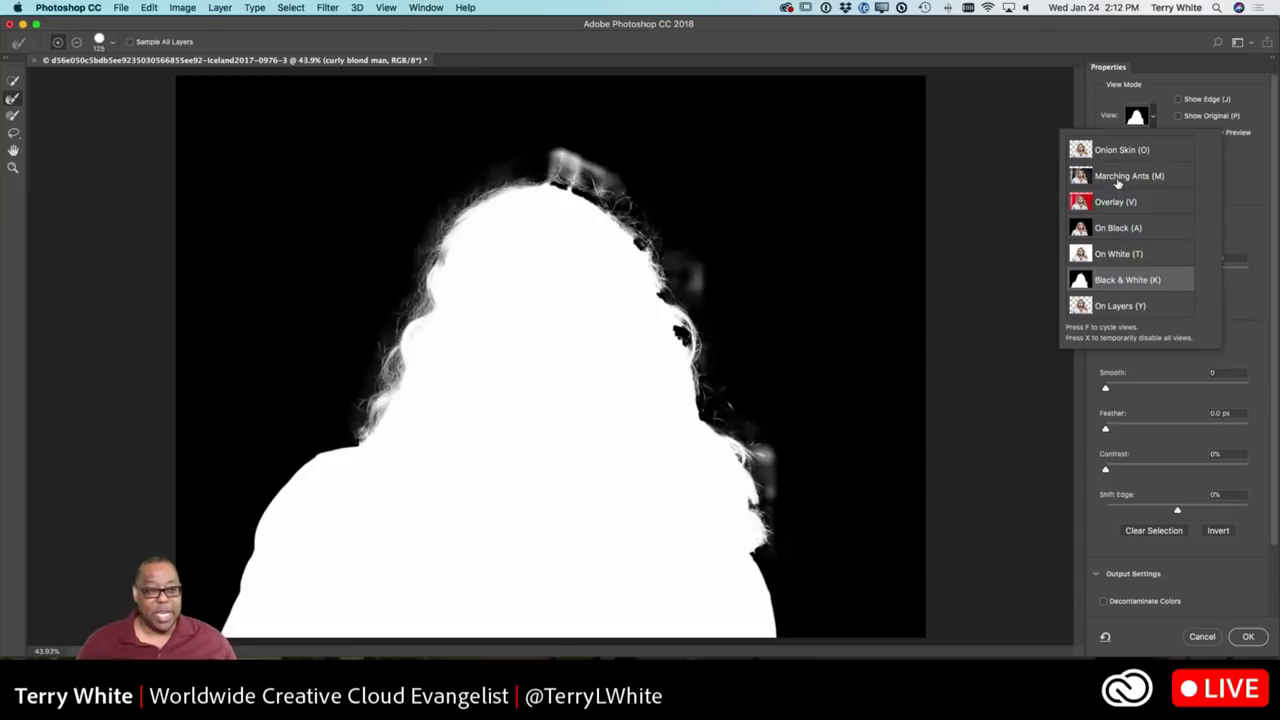
# Paint out the stray grey blob above the head and refine the hairline with the Refine Edge Brush
pyautogui.press('b')
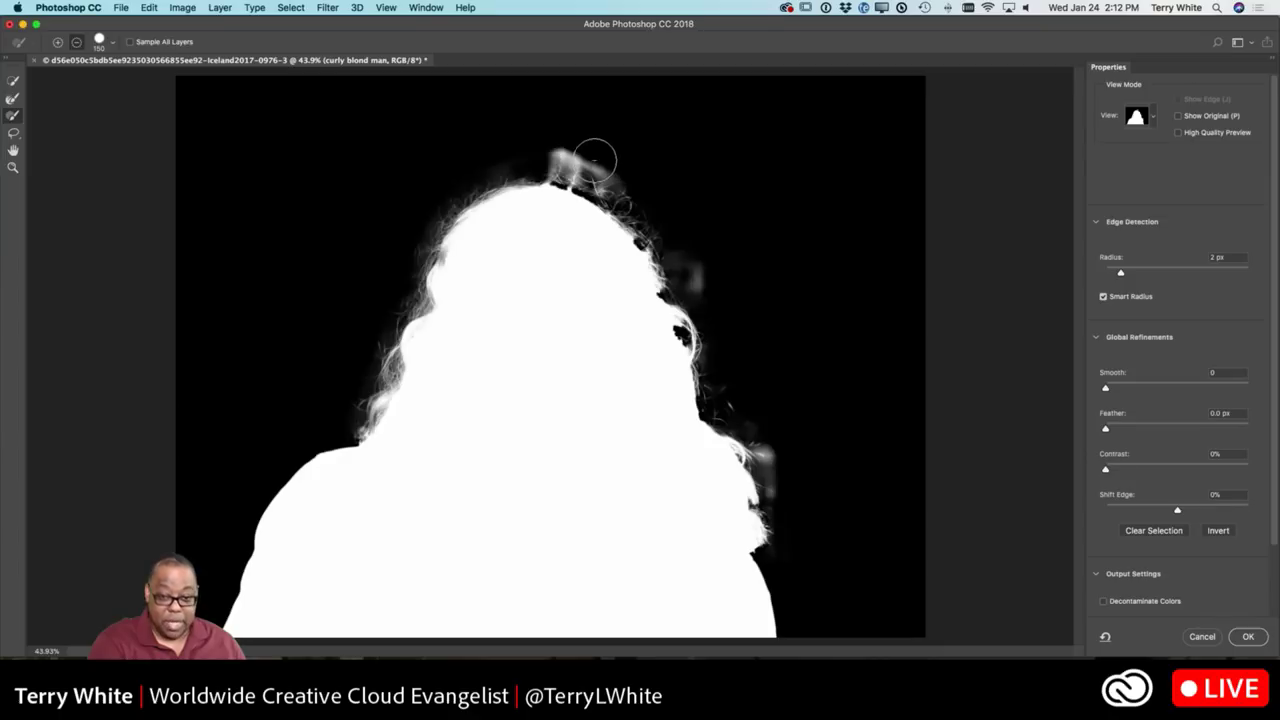
pyautogui.moveTo(596, 162)
pyautogui.mouseDown()
pyautogui.moveTo(556, 150)
pyautogui.moveTo(671, 207)
pyautogui.moveTo(735, 332)
pyautogui.moveTo(786, 480)
pyautogui.moveTo(773, 435)
pyautogui.mouseUp()
pyautogui.click(13, 98)
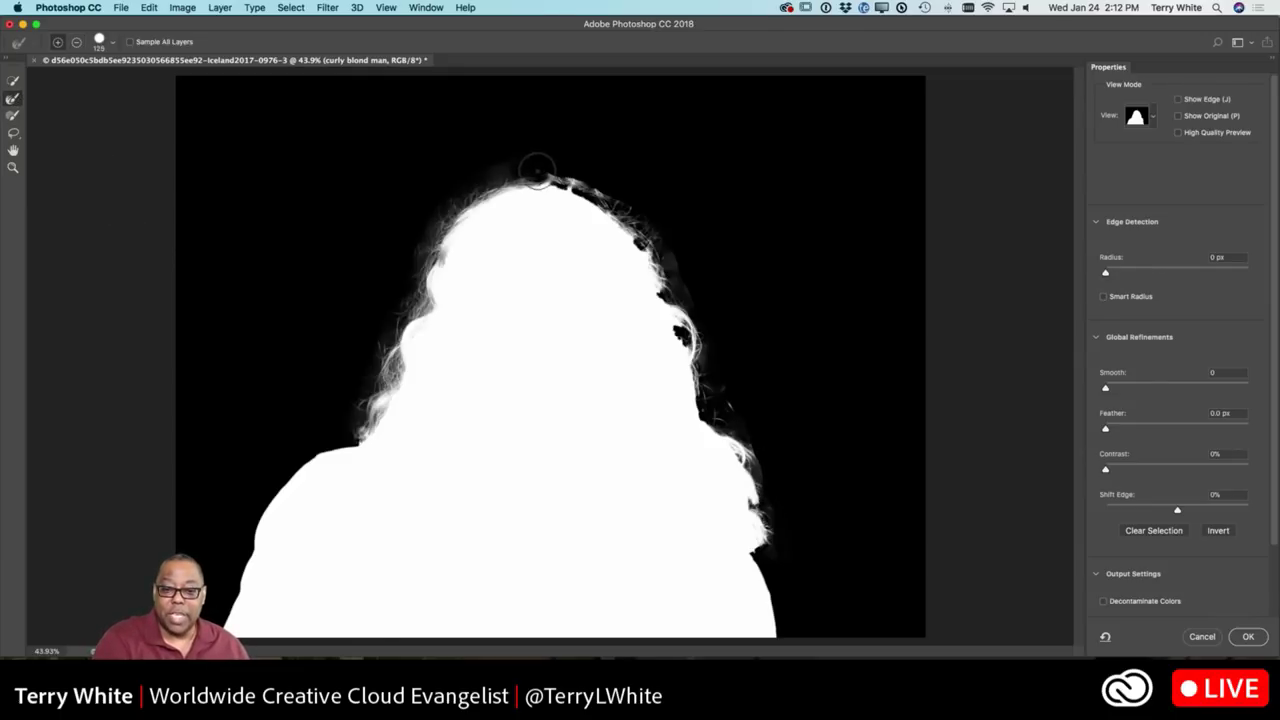
pyautogui.moveTo(548, 168)
pyautogui.mouseDown()
pyautogui.moveTo(575, 168)
pyautogui.moveTo(582, 190)
pyautogui.mouseUp()
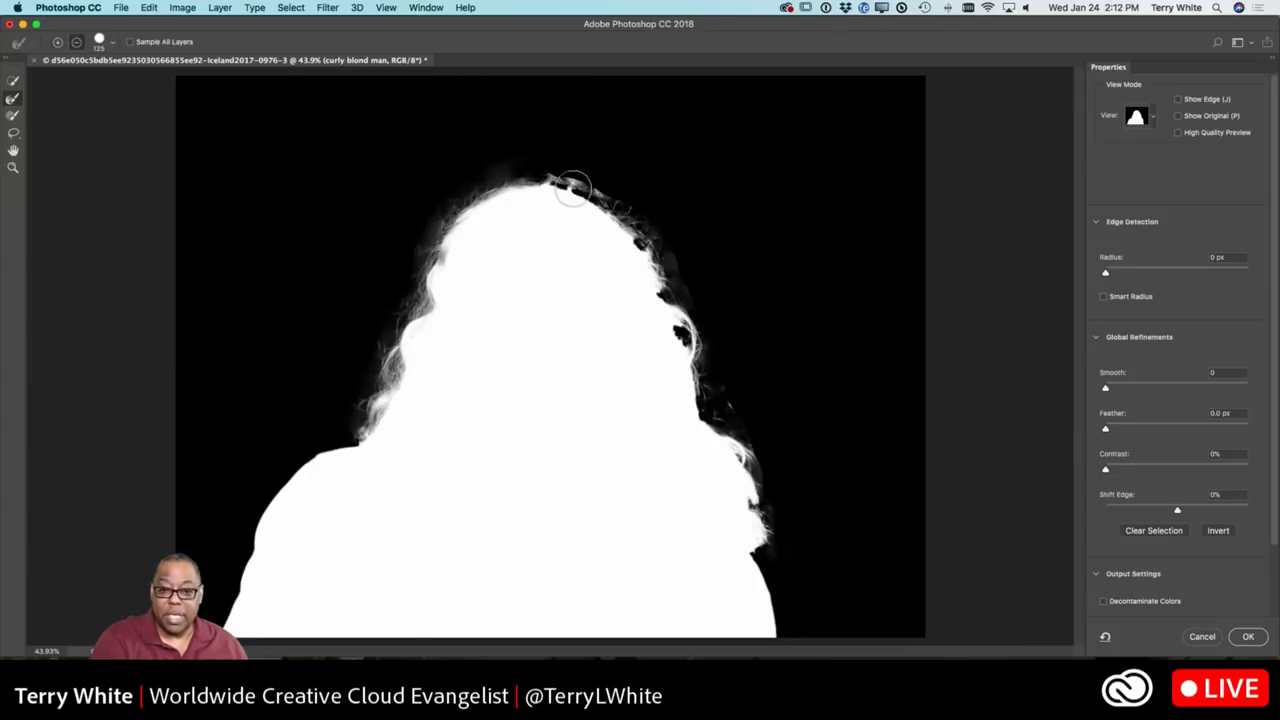
pyautogui.moveTo(577, 189)
pyautogui.mouseDown()
pyautogui.moveTo(671, 270)
pyautogui.moveTo(717, 405)
pyautogui.moveTo(754, 451)
pyautogui.moveTo(782, 527)
pyautogui.mouseUp()
# Set the mask brush to add to the selection and switch the view back to Onion Skin
pyautogui.click(18, 114)
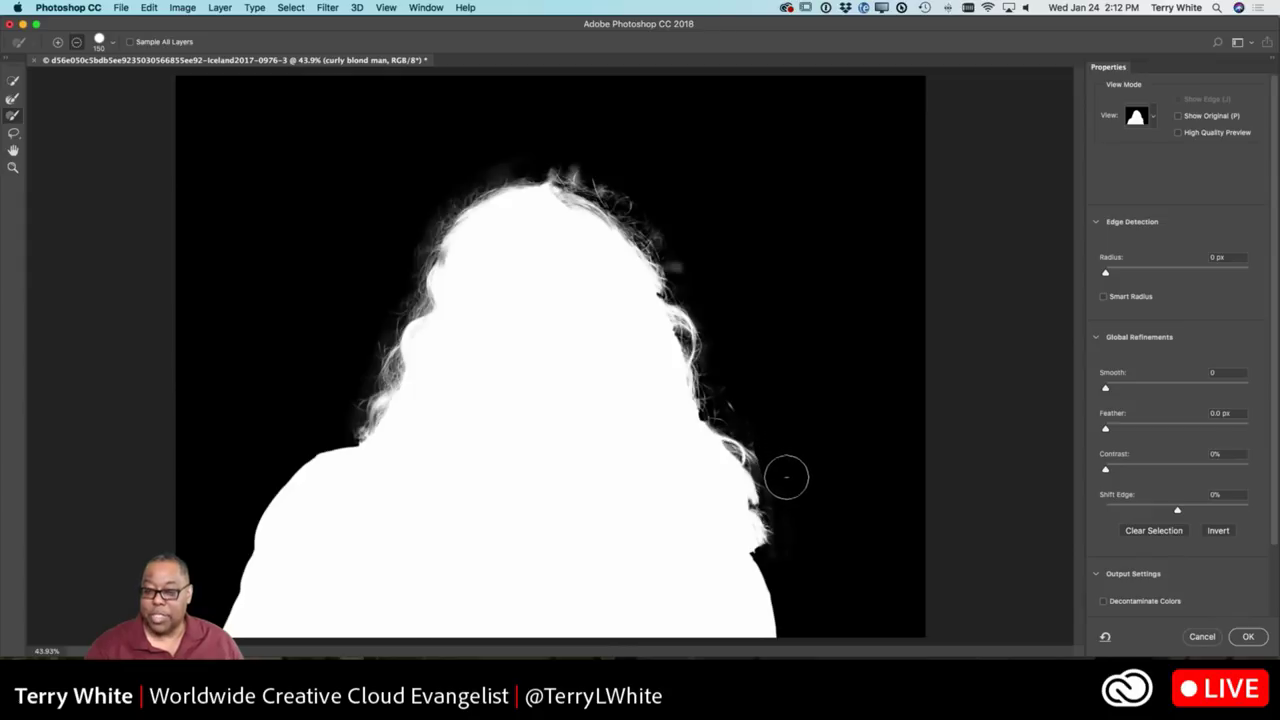
pyautogui.press('alt')
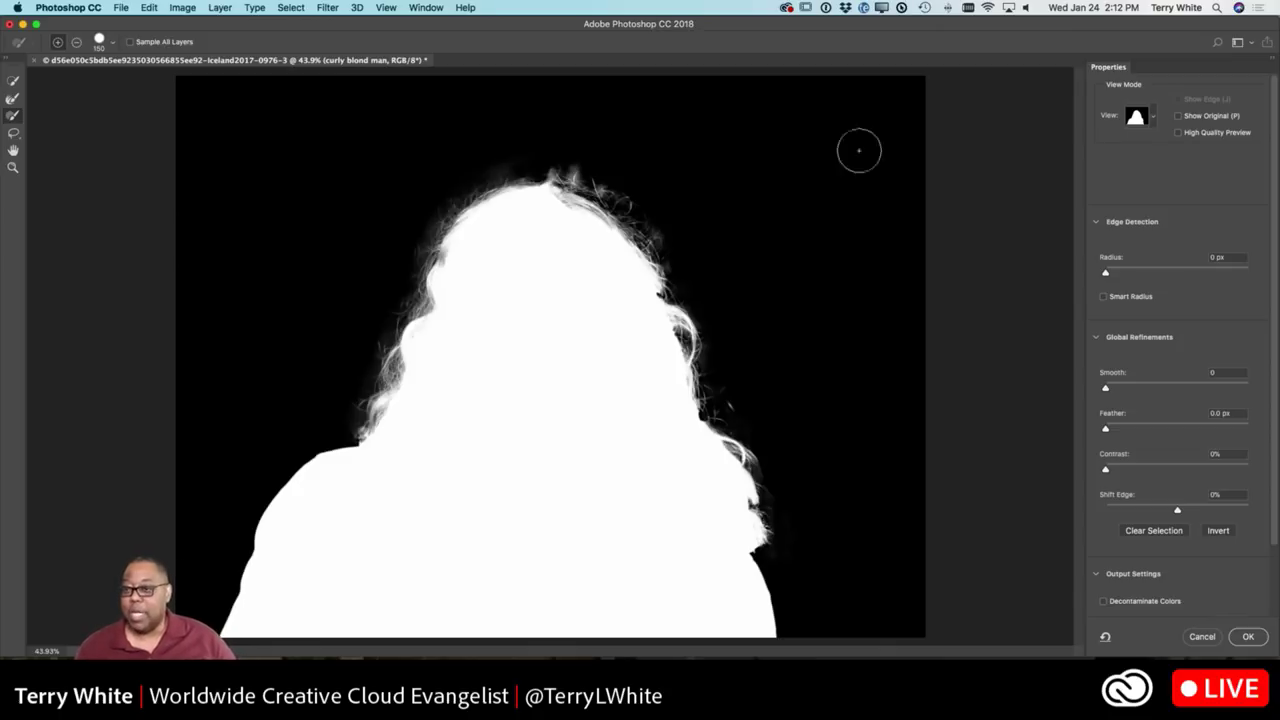
pyautogui.click(1154, 120)
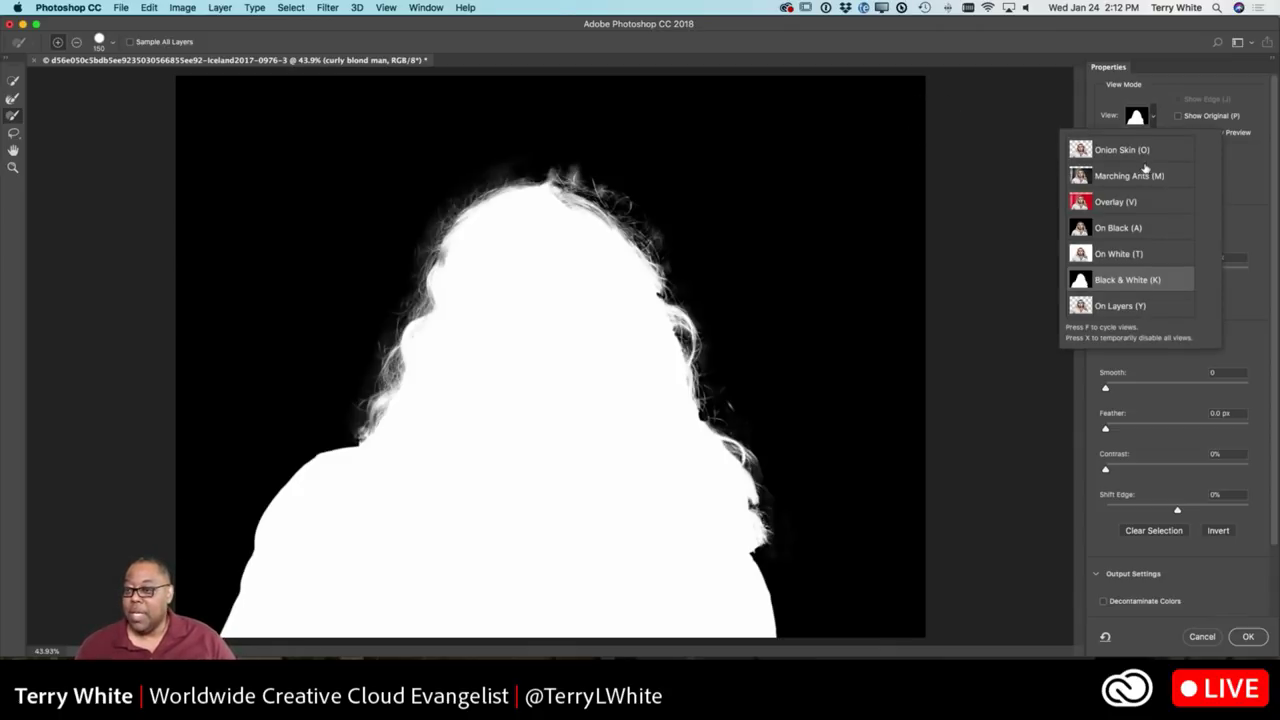
pyautogui.click(1237, 173)
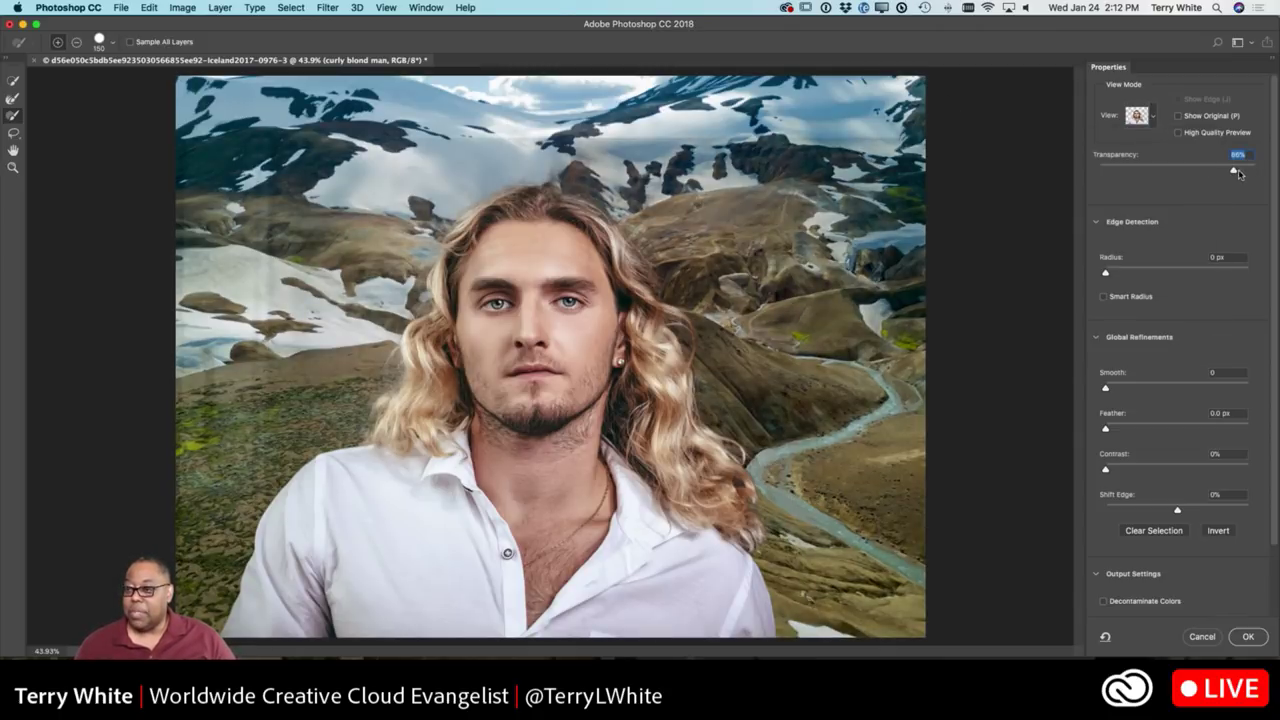
# Set Transparency to 100% and output the result to a New Layer with Layer Mask
pyautogui.moveTo(1238, 174); pyautogui.dragTo(1276, 171)
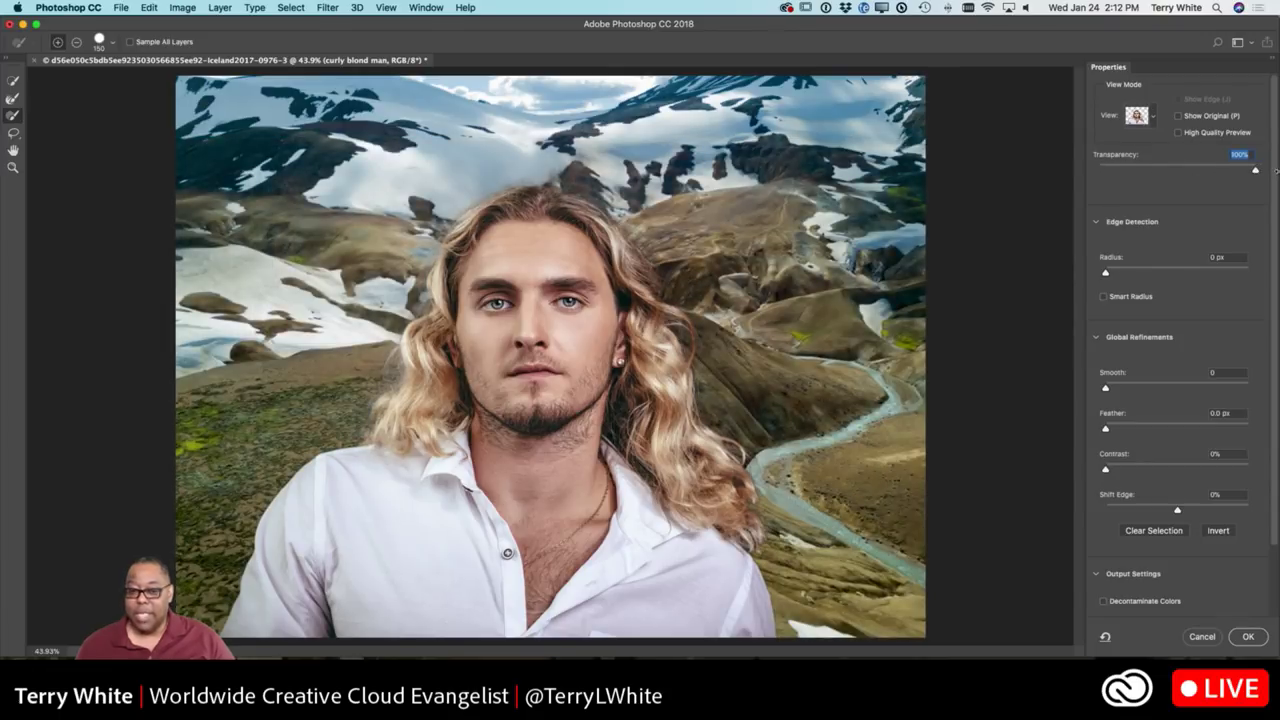
pyautogui.scroll(-3, 1188, 376)
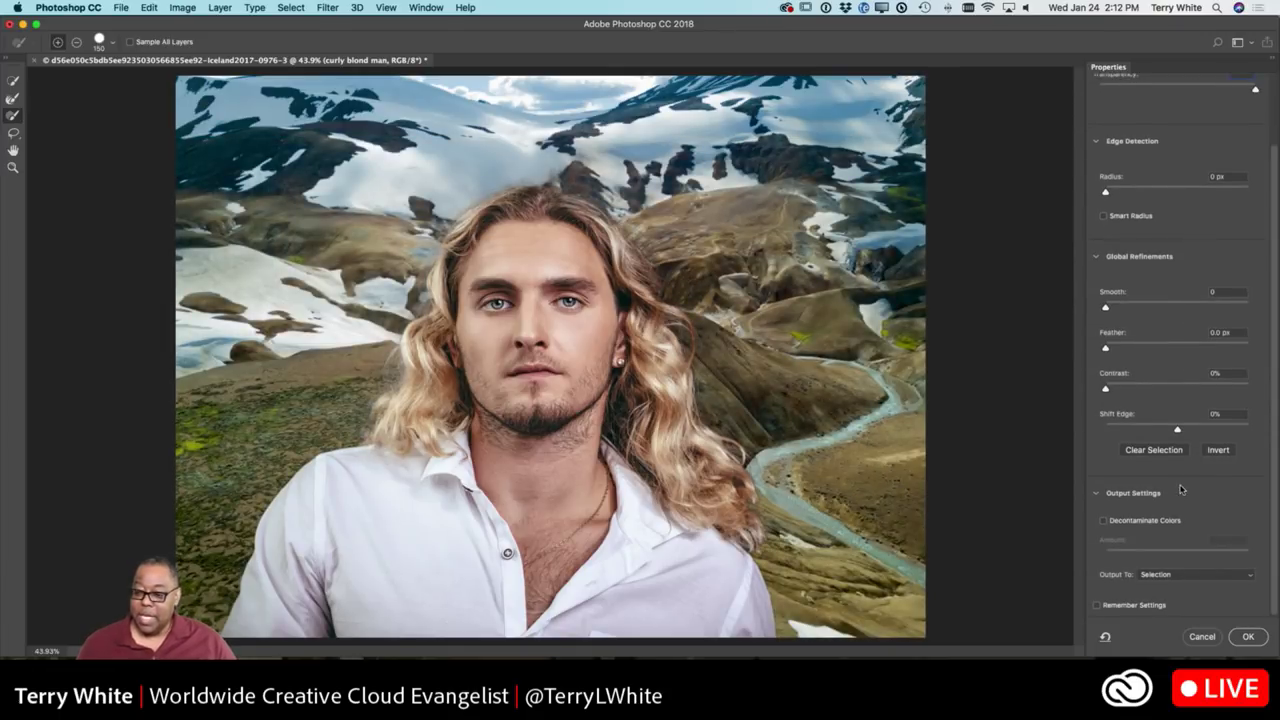
pyautogui.click(1157, 578)
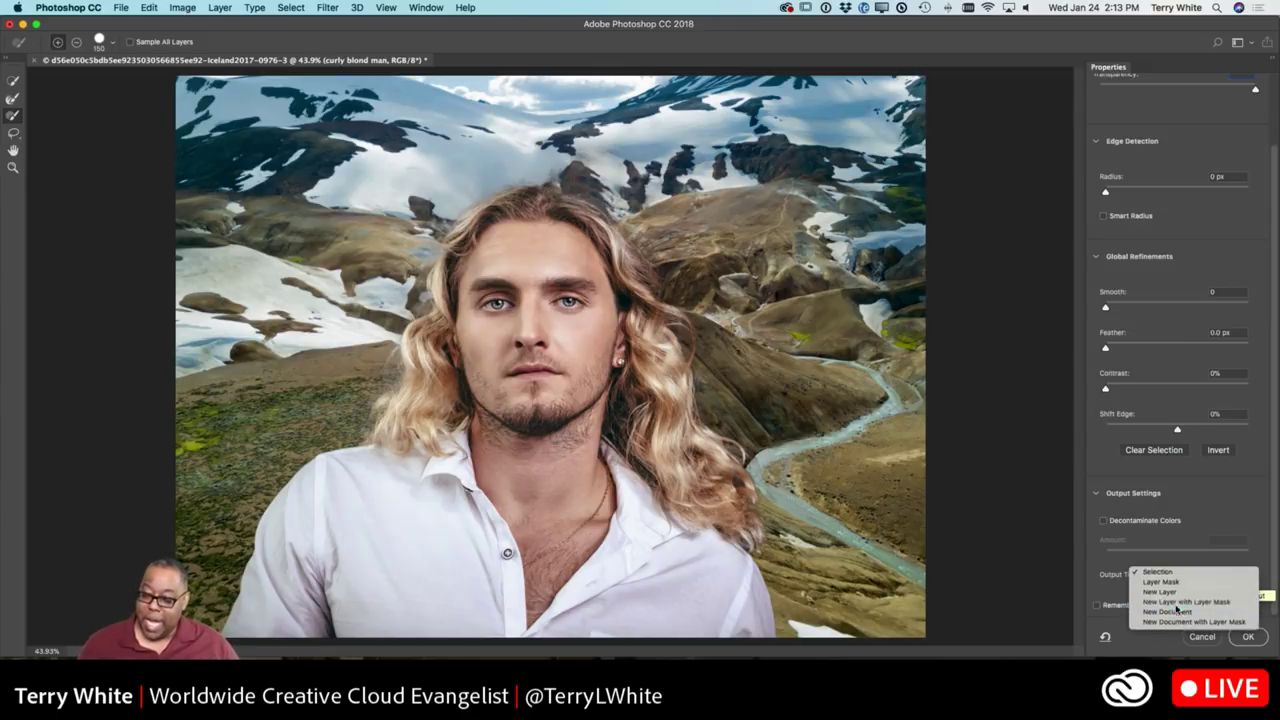
pyautogui.click(1176, 605)
pyautogui.click(1245, 637)
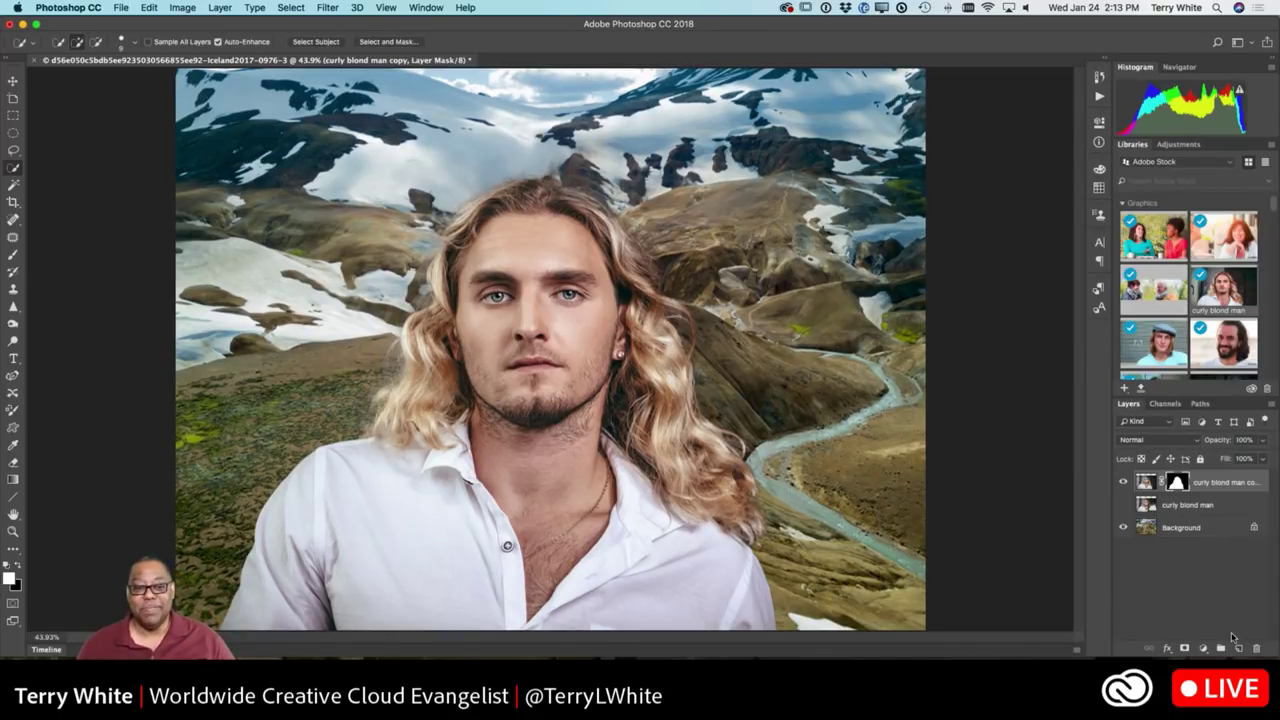
# Nudge the man to check the cutout, then ready a black brush on his mask and zoom to his hair
pyautogui.click(13, 81)
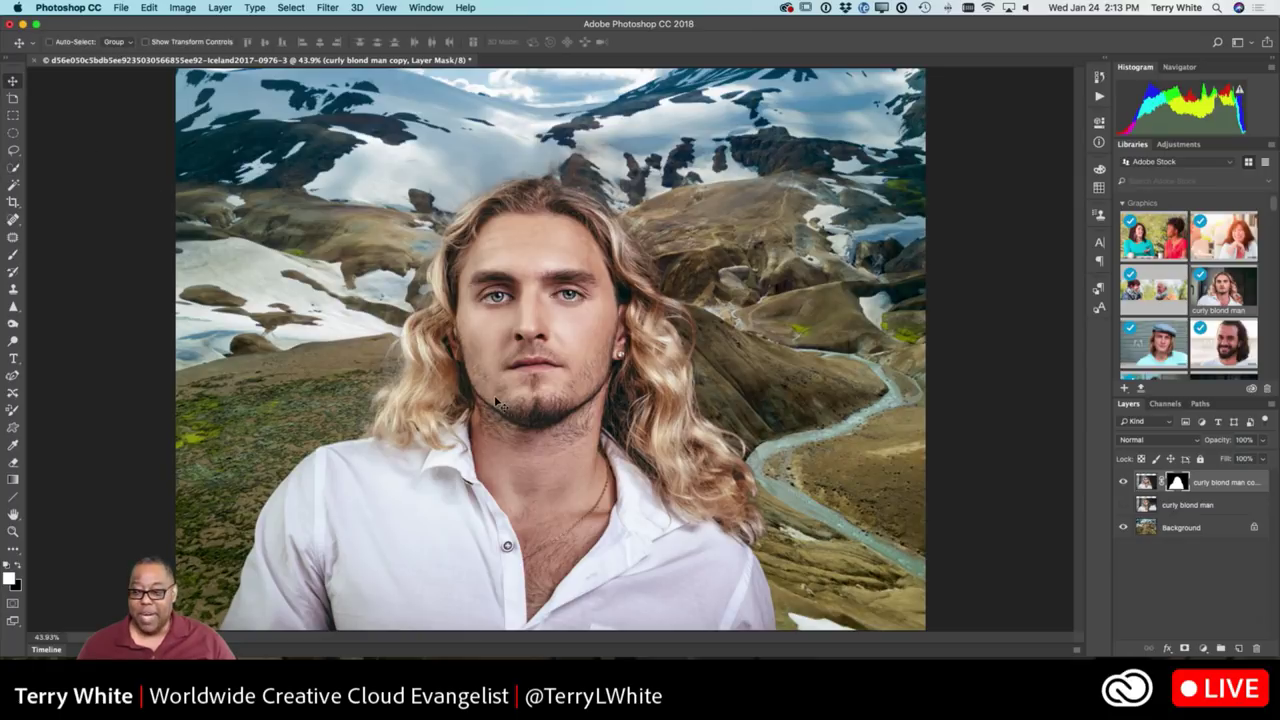
pyautogui.moveTo(490, 401)
pyautogui.mouseDown()
pyautogui.moveTo(395, 457)
pyautogui.moveTo(398, 468)
pyautogui.moveTo(460, 391)
pyautogui.moveTo(465, 400)
pyautogui.mouseUp()
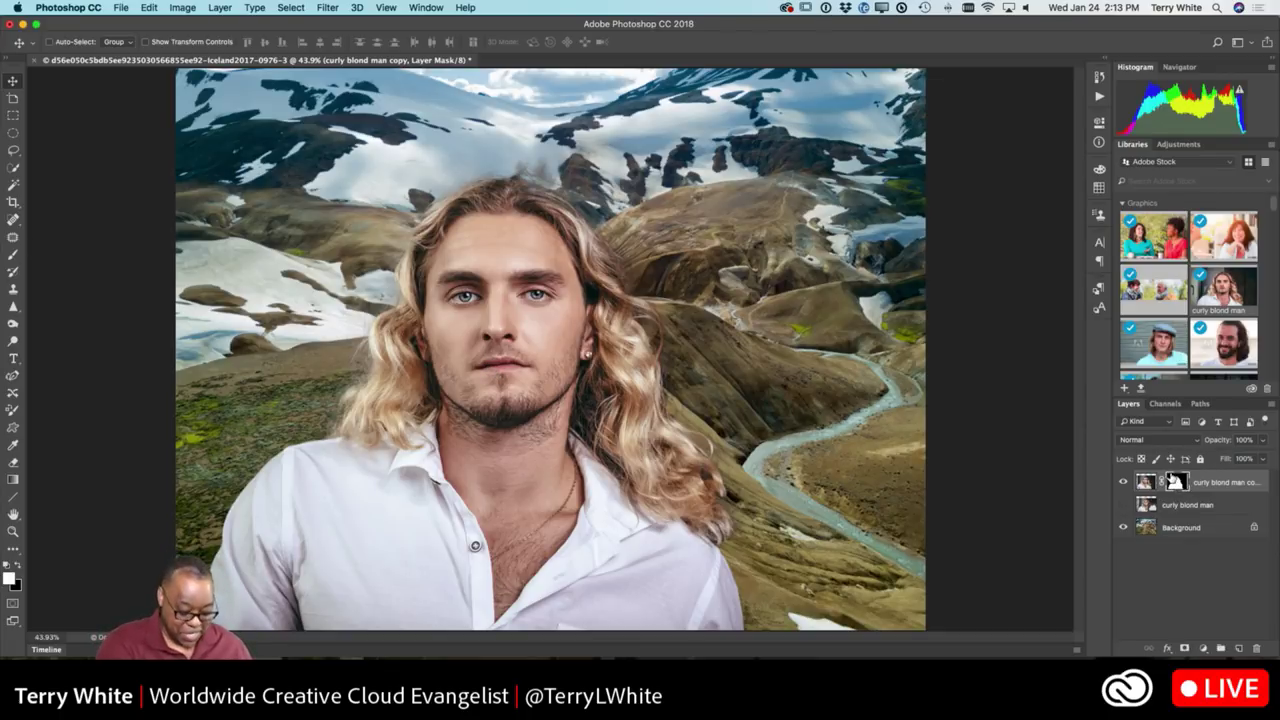
pyautogui.click(1175, 482)
pyautogui.press('b')
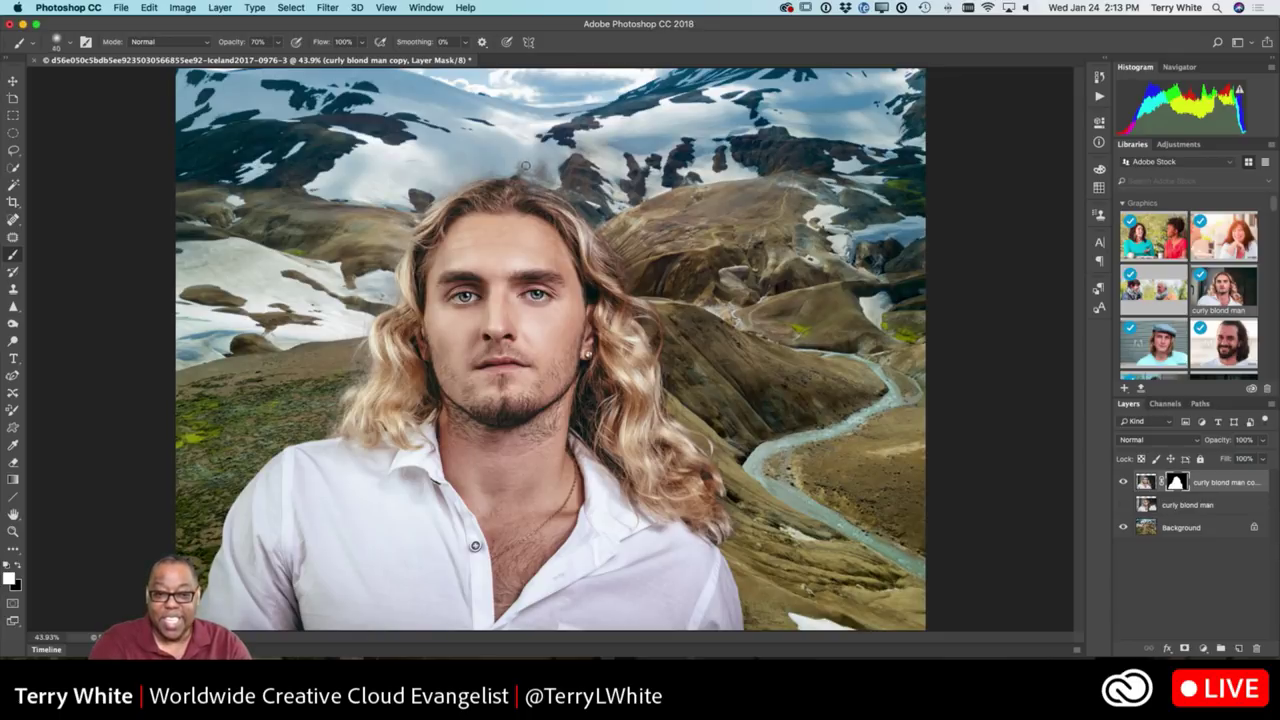
pyautogui.press('x')
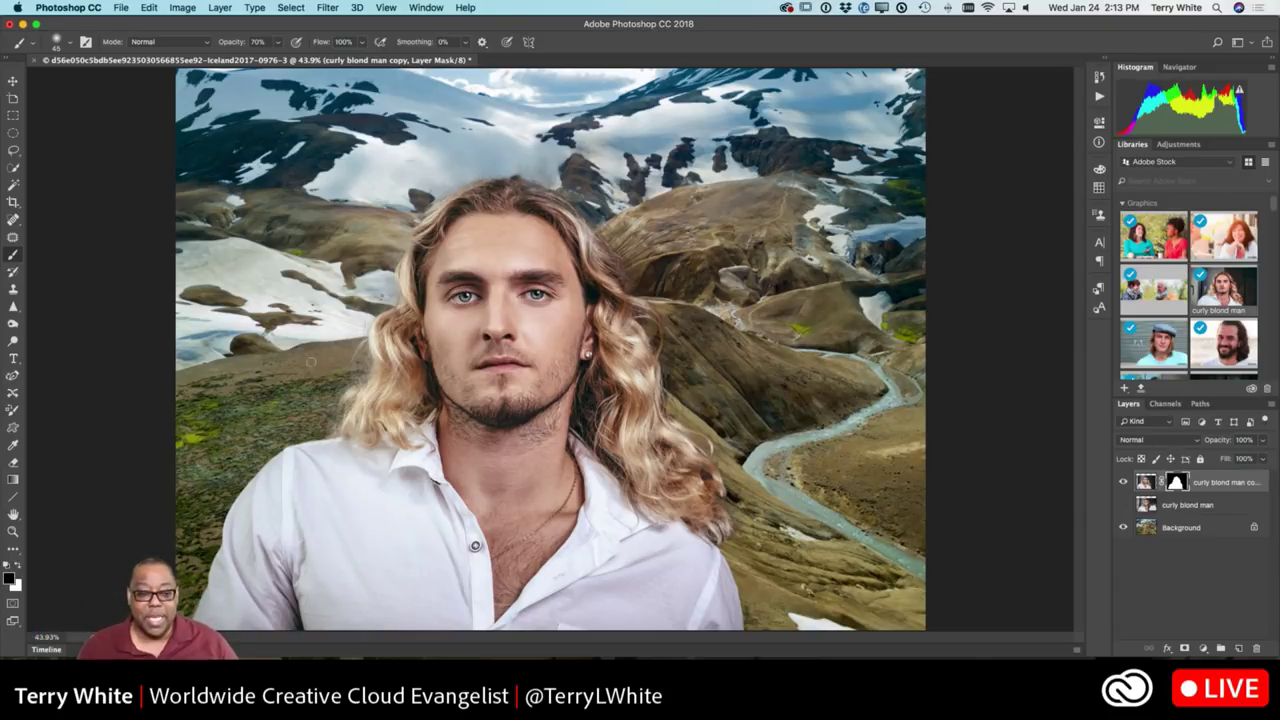
pyautogui.press('z')
pyautogui.moveTo(362, 346); pyautogui.dragTo(440, 436)
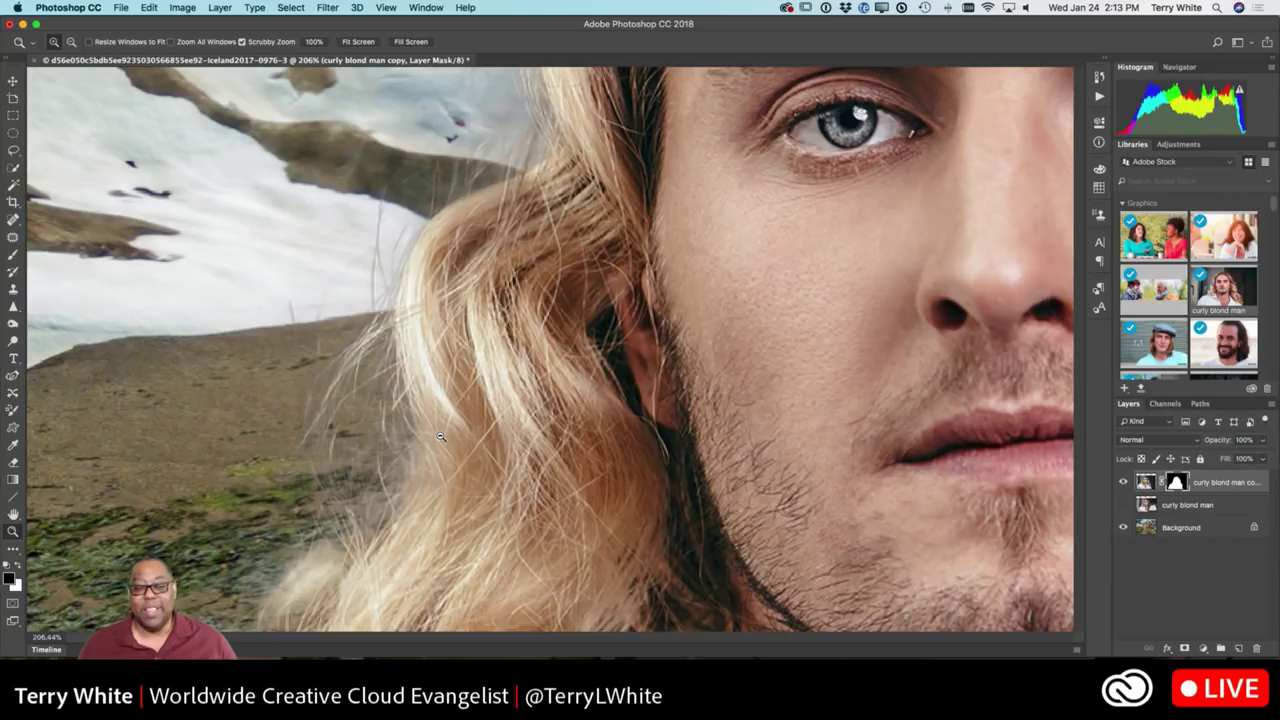
pyautogui.moveTo(440, 436); pyautogui.dragTo(368, 362)
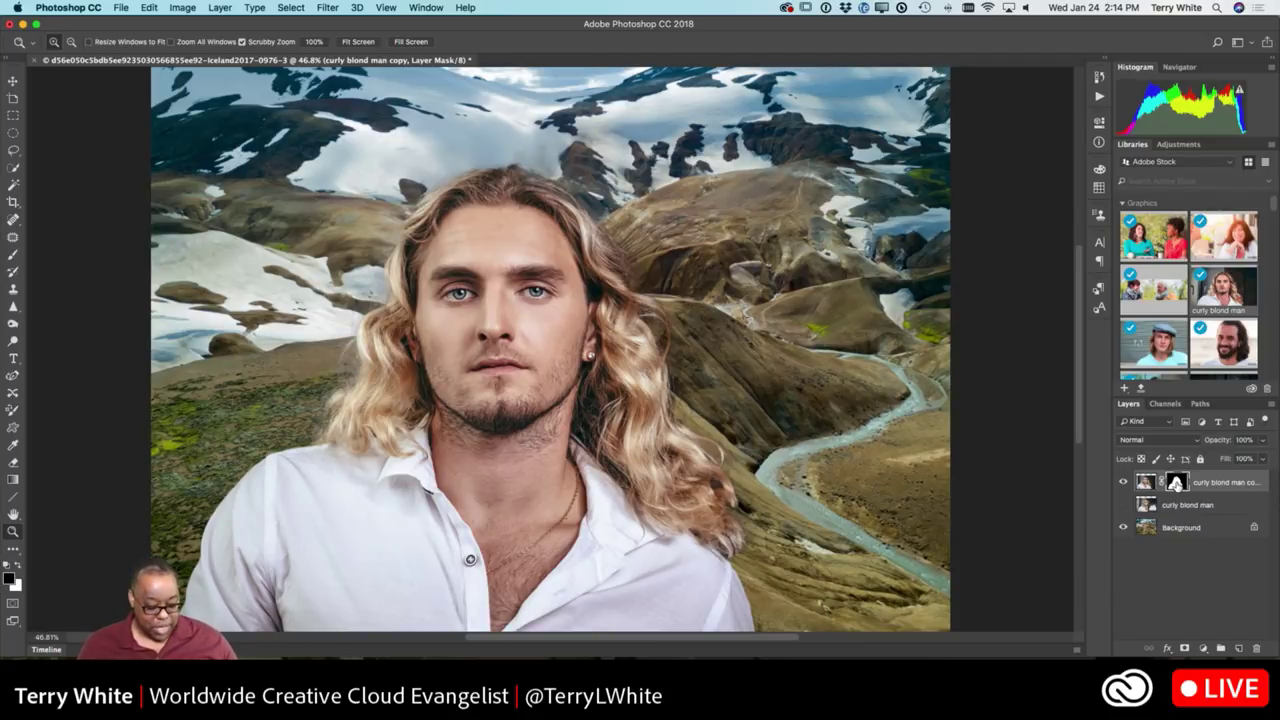
# Clear the mask selection and move the man's masked layer about 110 px right
pyautogui.keyDown('super'); pyautogui.click(1176, 484); pyautogui.keyUp('super')
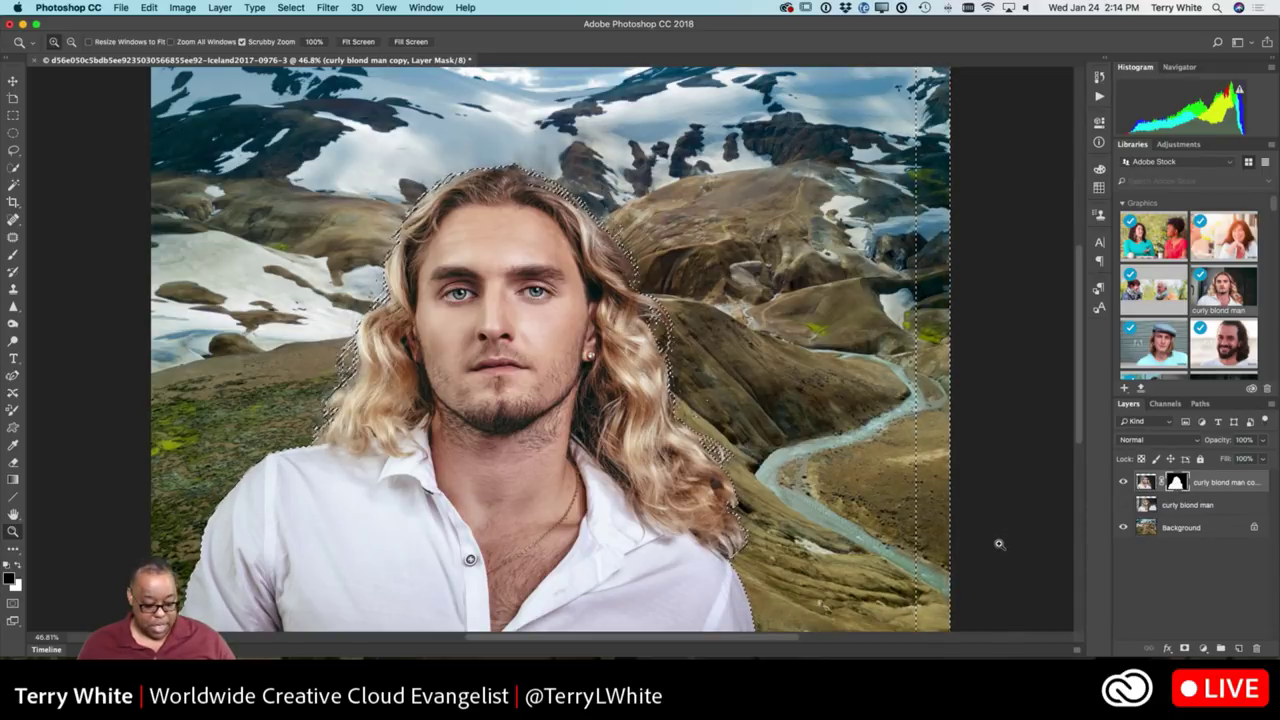
pyautogui.press('super+d')
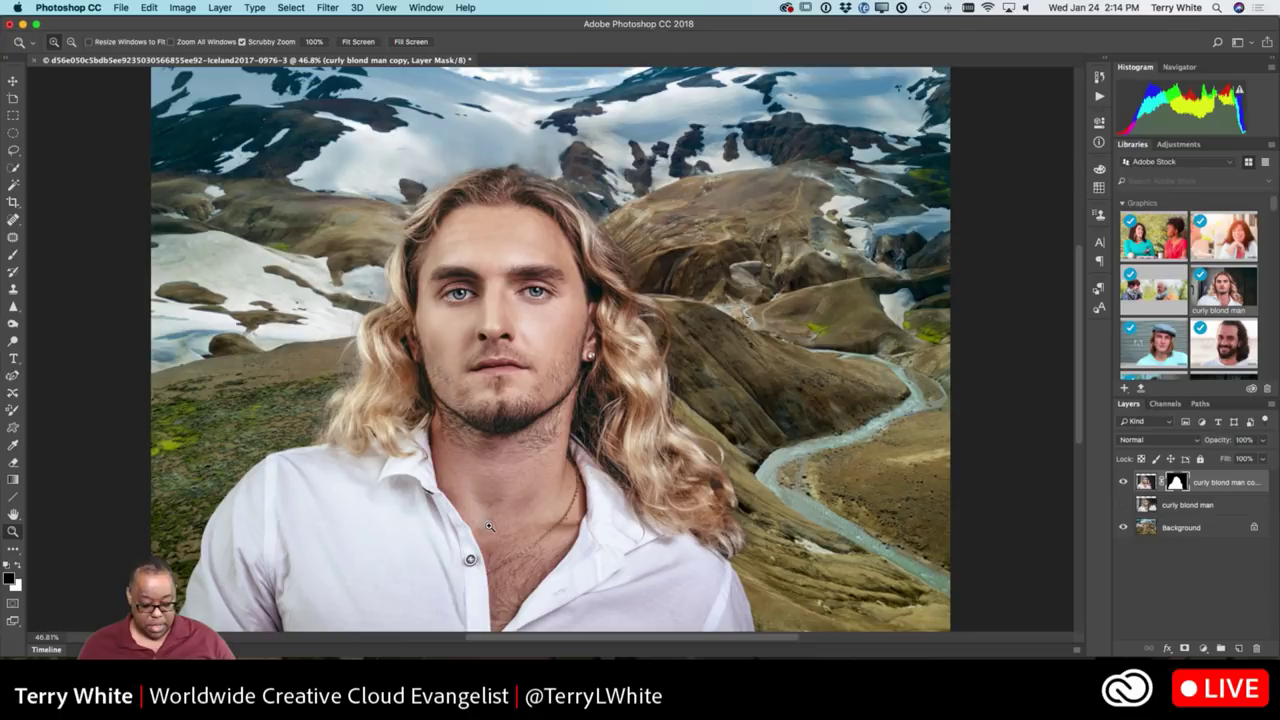
pyautogui.press('v')
pyautogui.moveTo(480, 528); pyautogui.dragTo(518, 529)
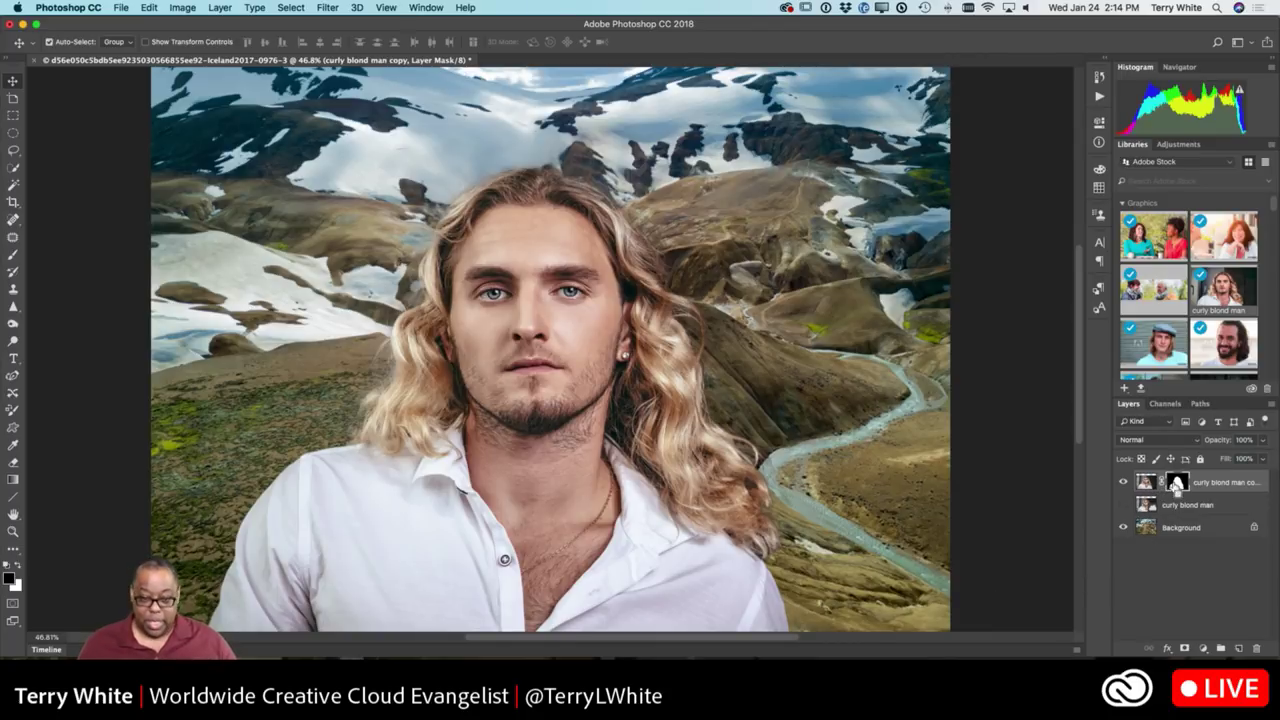
# Copy the man-shaped area of the Background into Layer 1 and move it to the top of the stack
pyautogui.keyDown('super'); pyautogui.click(1176, 484); pyautogui.keyUp('super')
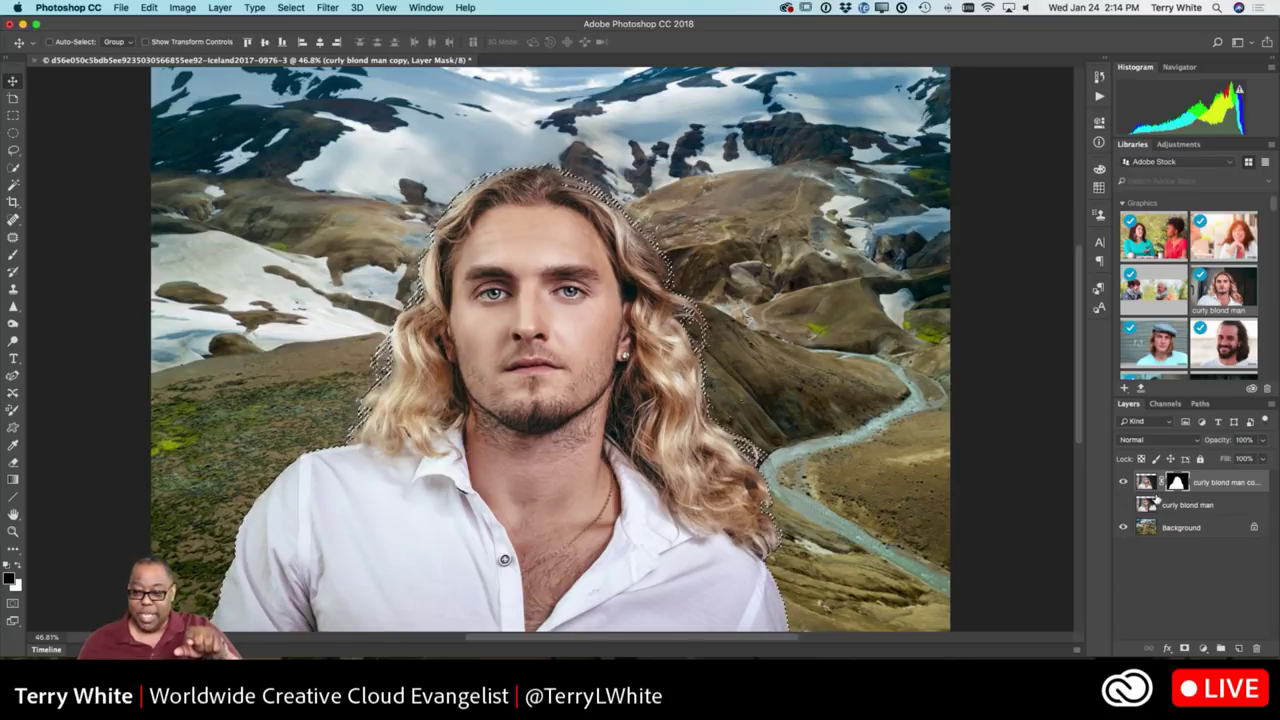
pyautogui.click(1147, 530)
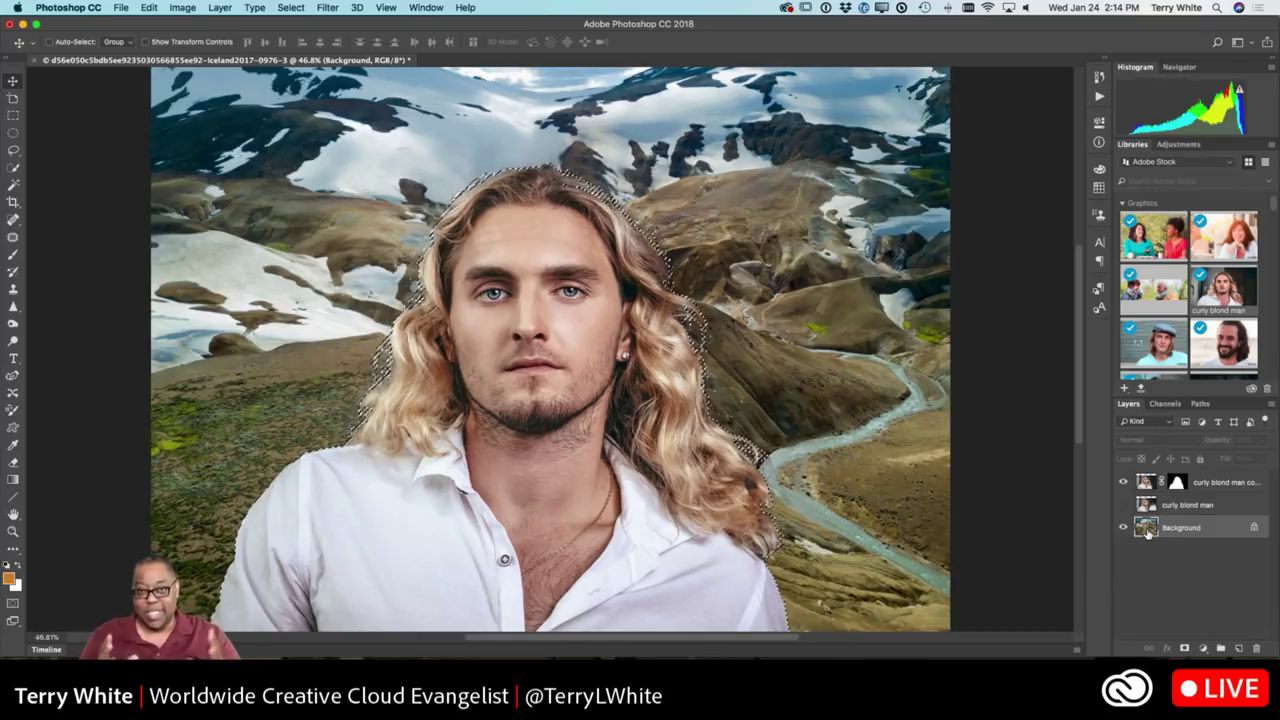
pyautogui.hotkey('ctrl', 'j')
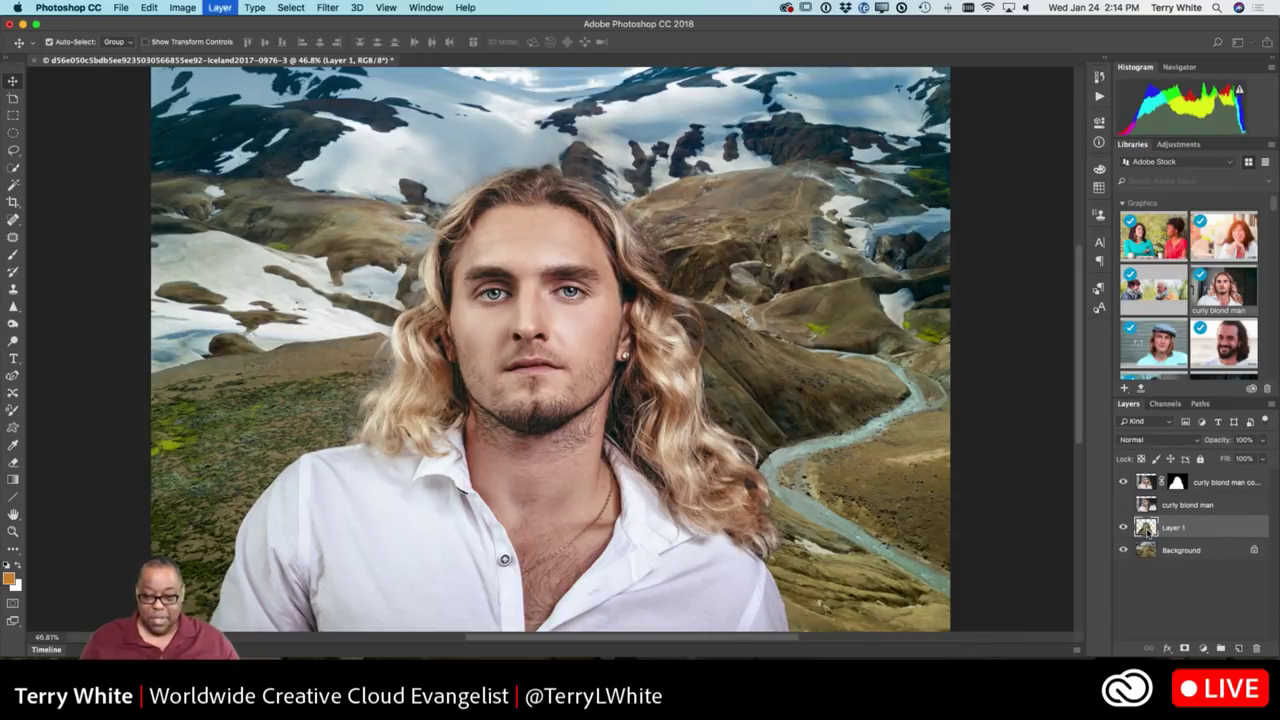
pyautogui.moveTo(1146, 531); pyautogui.dragTo(1147, 484)
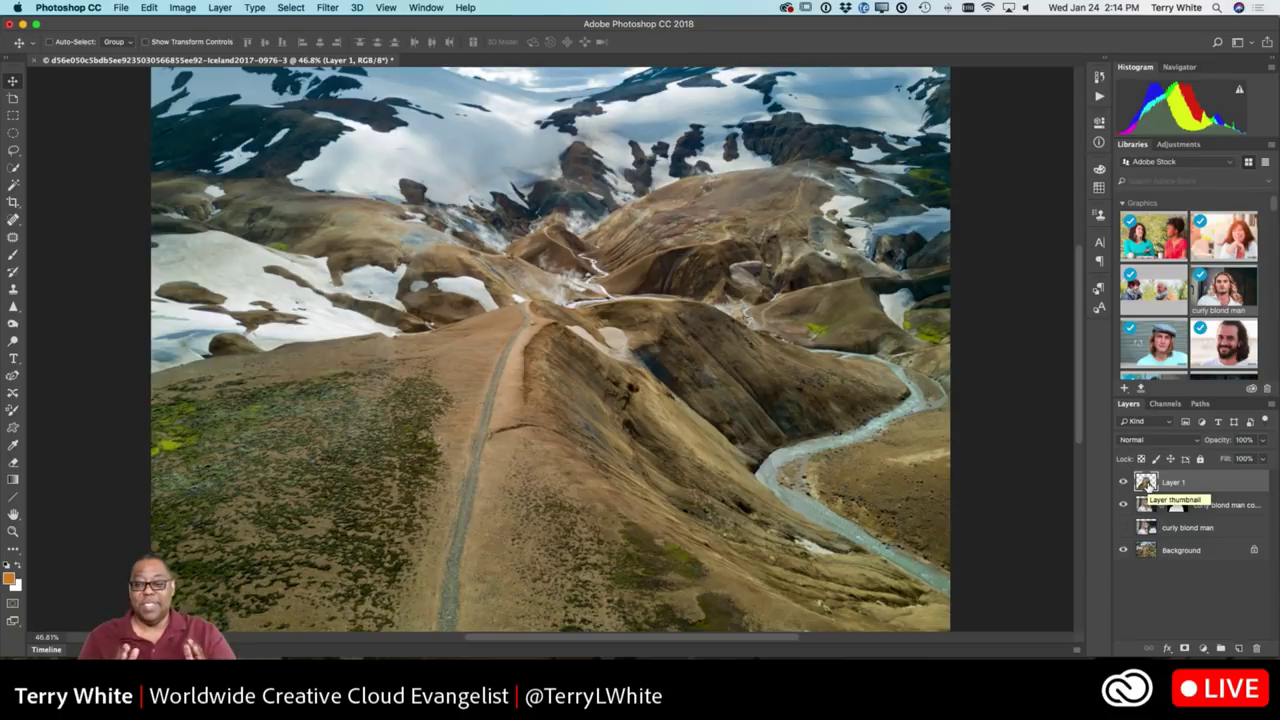
# Hide the man copy and Background layers to inspect Layer 1, then show them again
pyautogui.click(1122, 504)
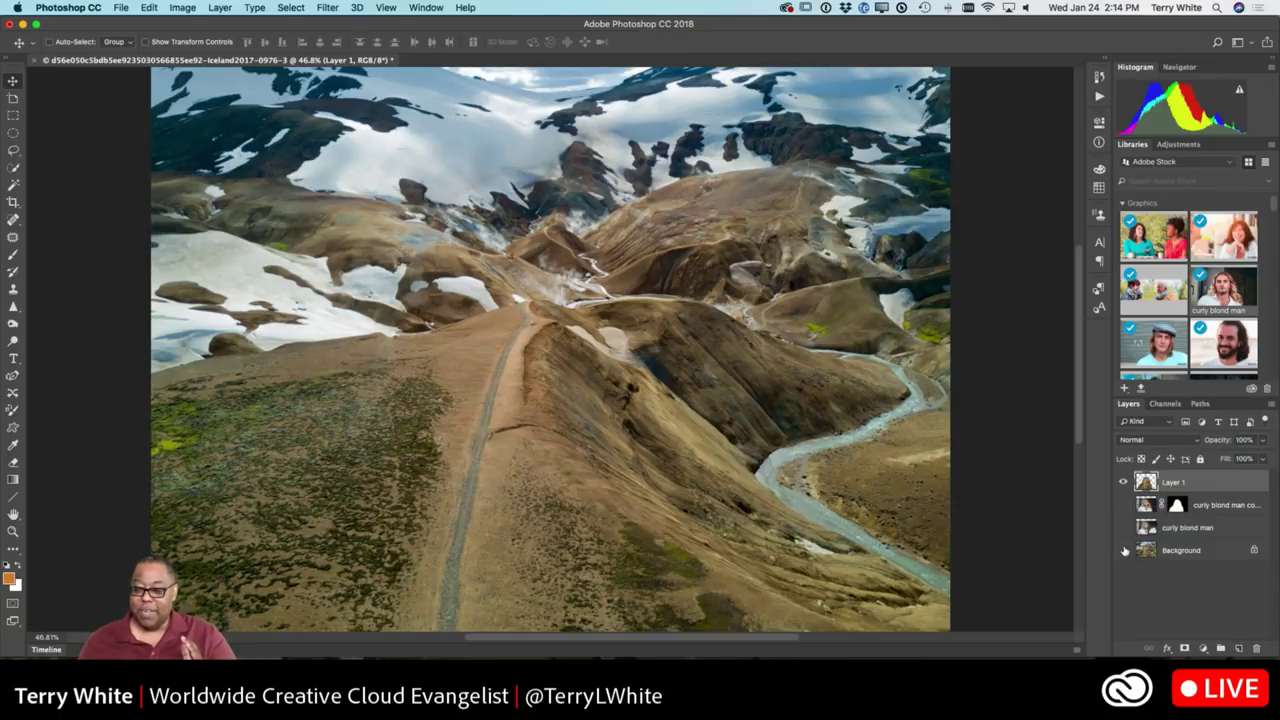
pyautogui.click(1123, 550)
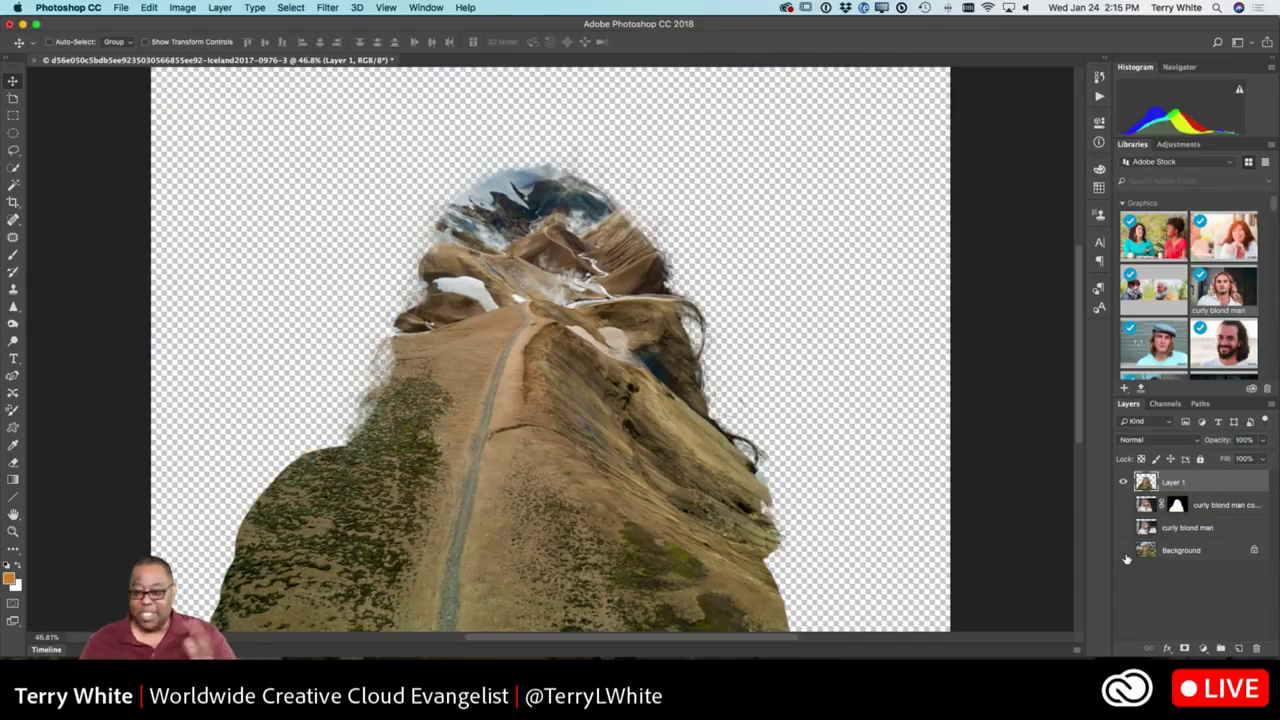
pyautogui.click(1122, 505)
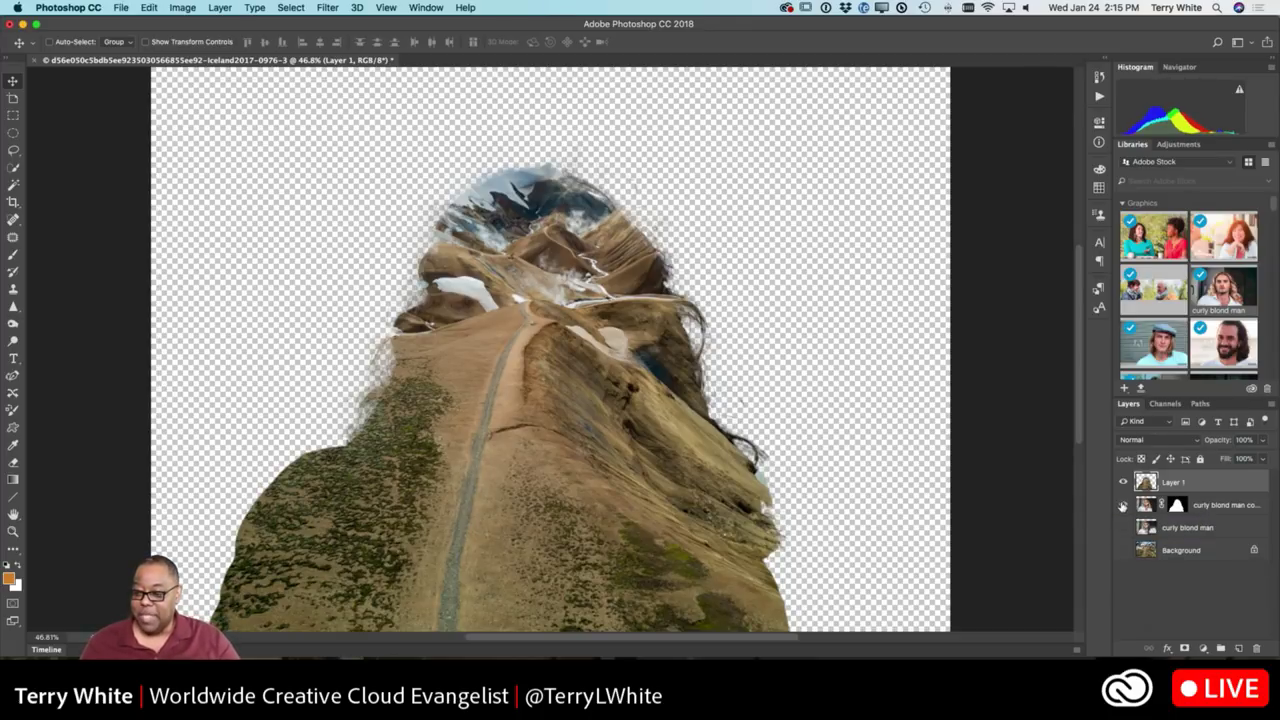
pyautogui.click(1122, 550)
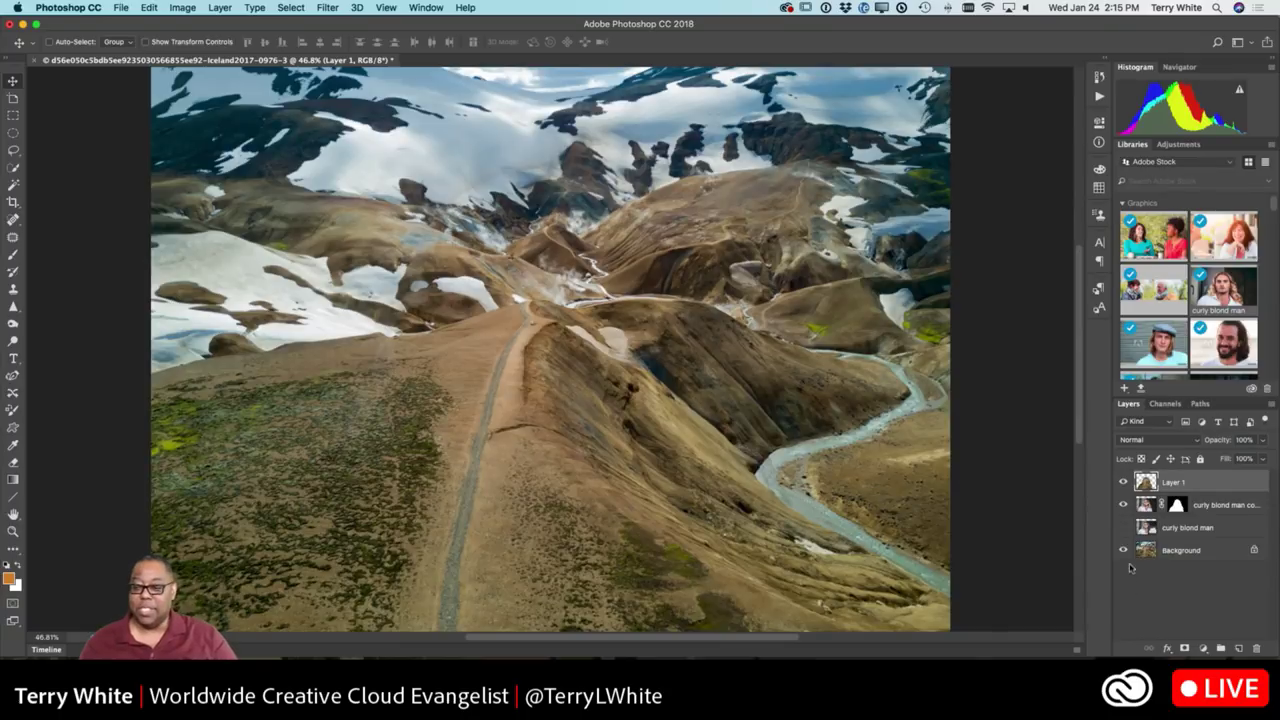
# Rename Layer 1 to 'Color'
pyautogui.doubleClick(1173, 484)
pyautogui.write('Color')
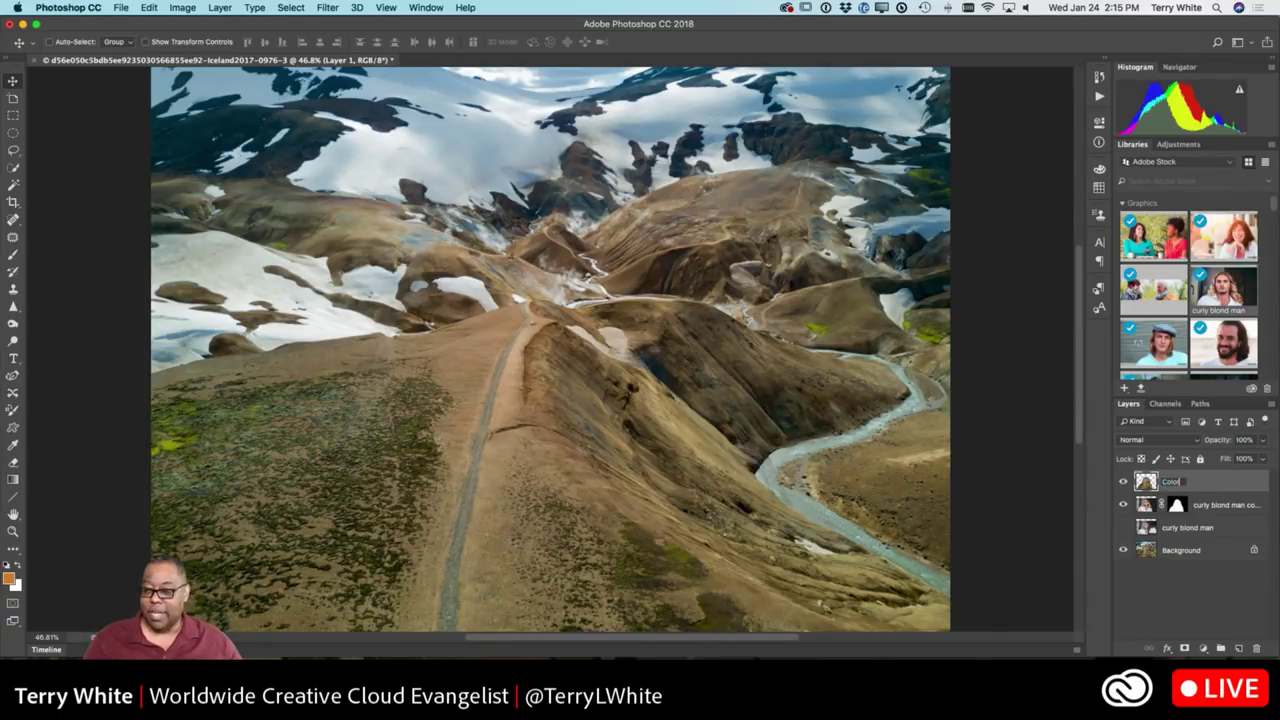
pyautogui.press('Return')
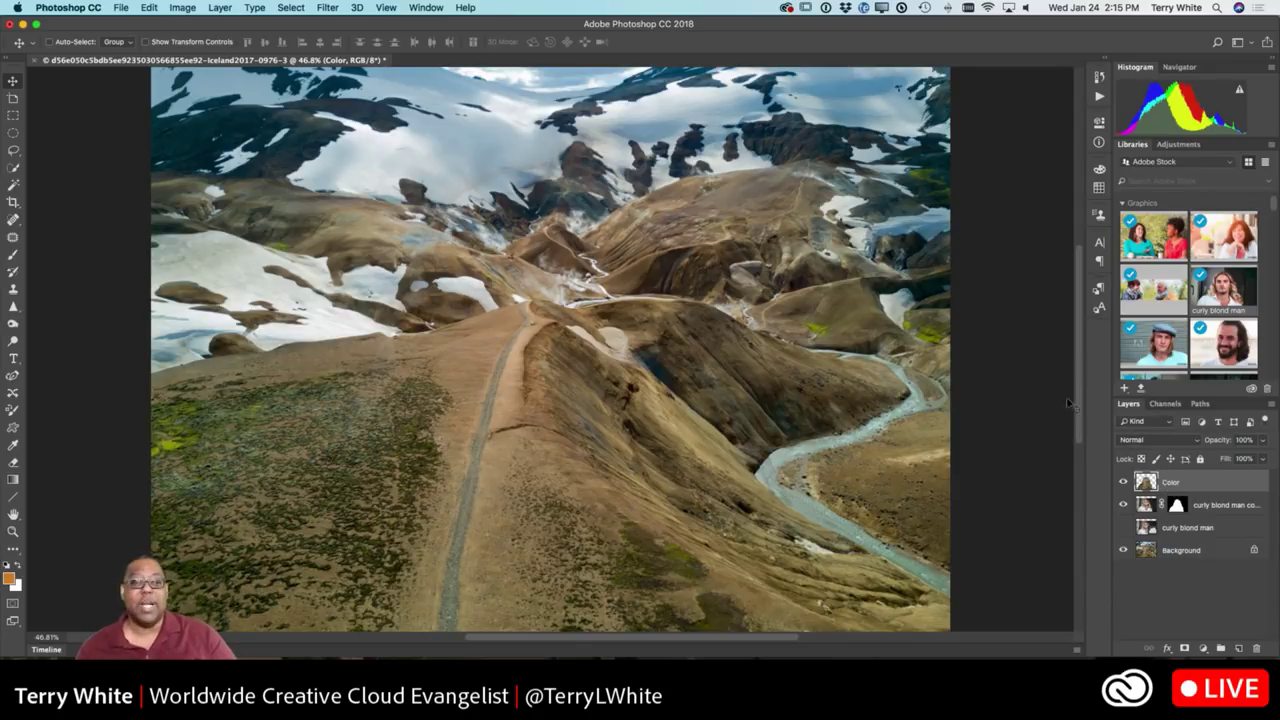
pyautogui.click(329, 8)
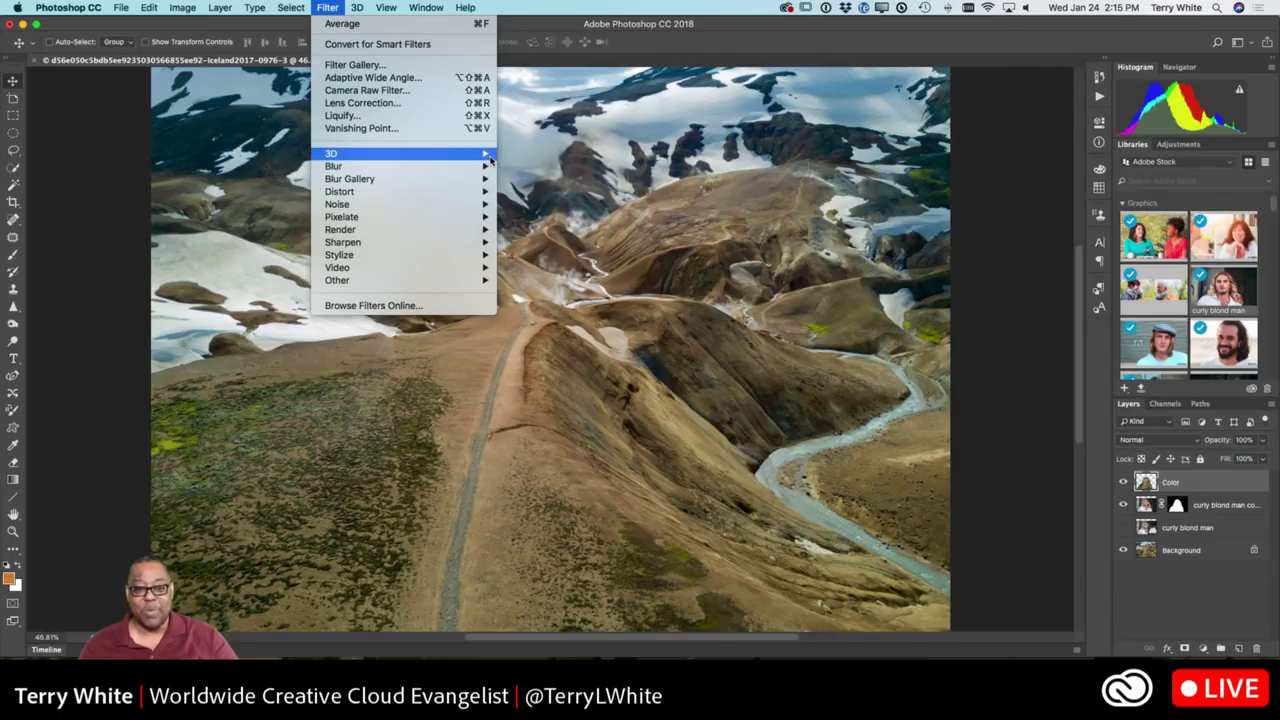
# Apply Blur > Average to the Color layer and set its blend mode to Color
pyautogui.moveTo(480, 169)
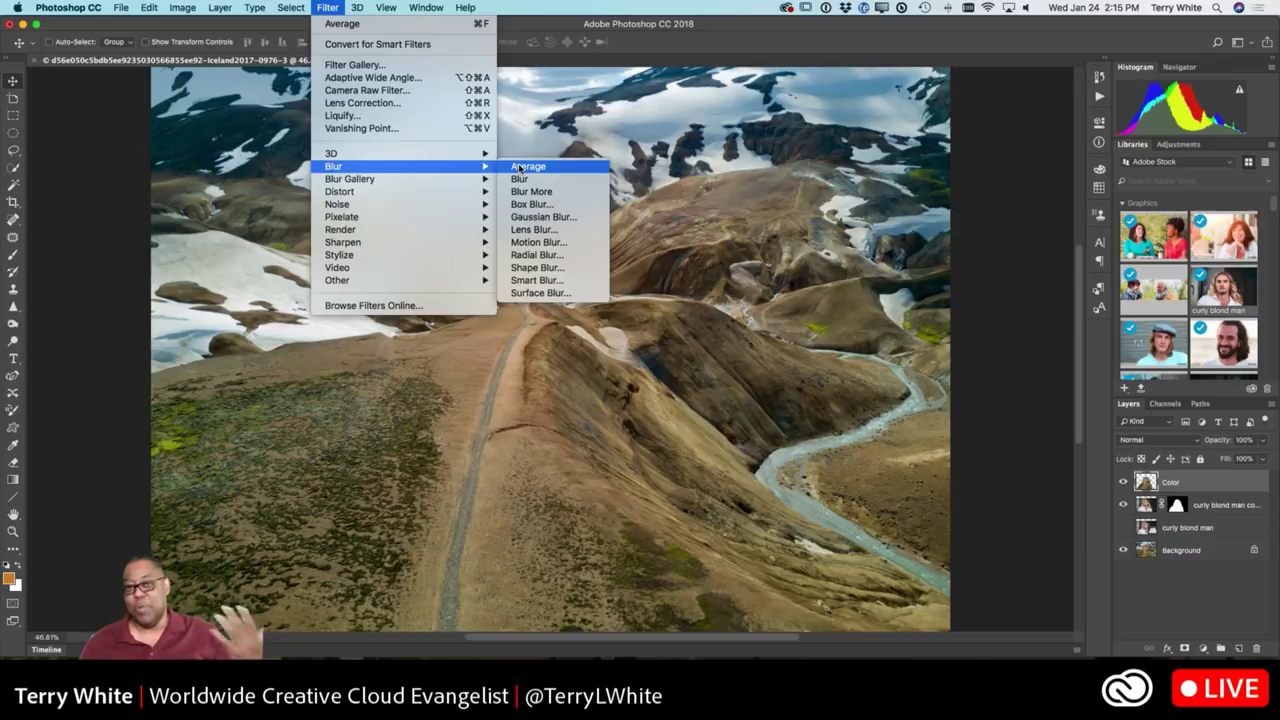
pyautogui.click(519, 167)
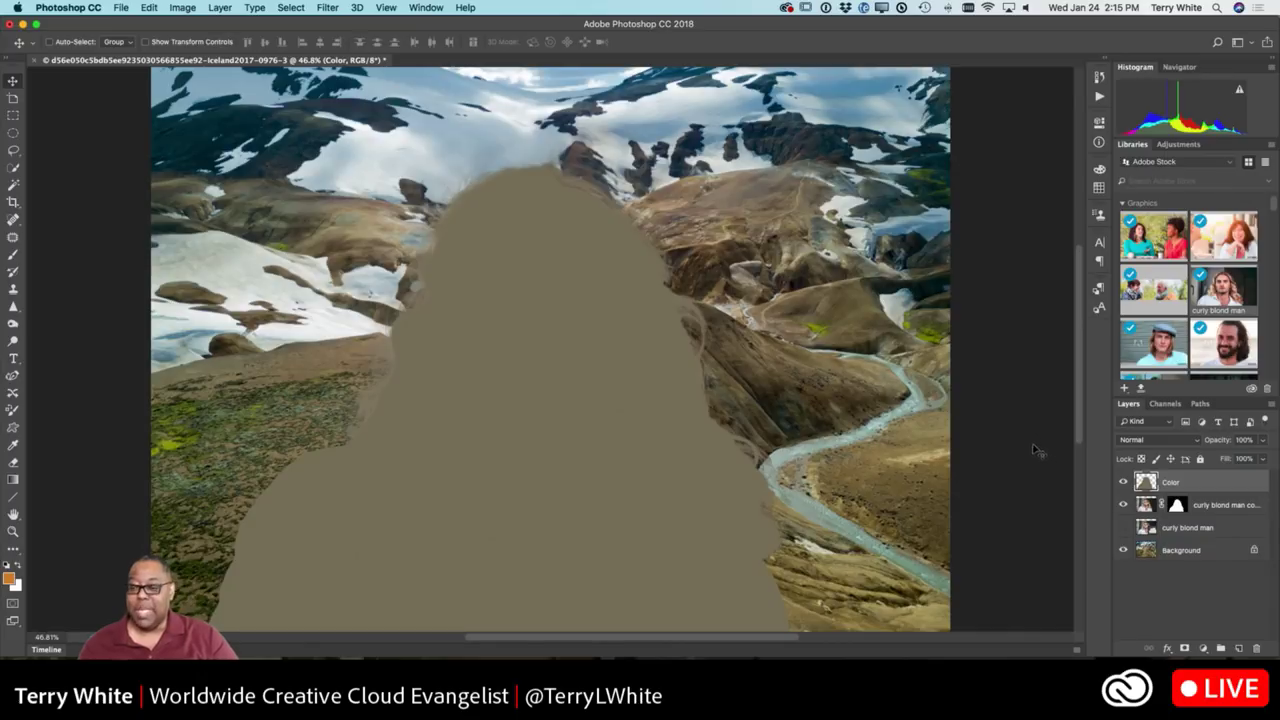
pyautogui.click(1145, 441)
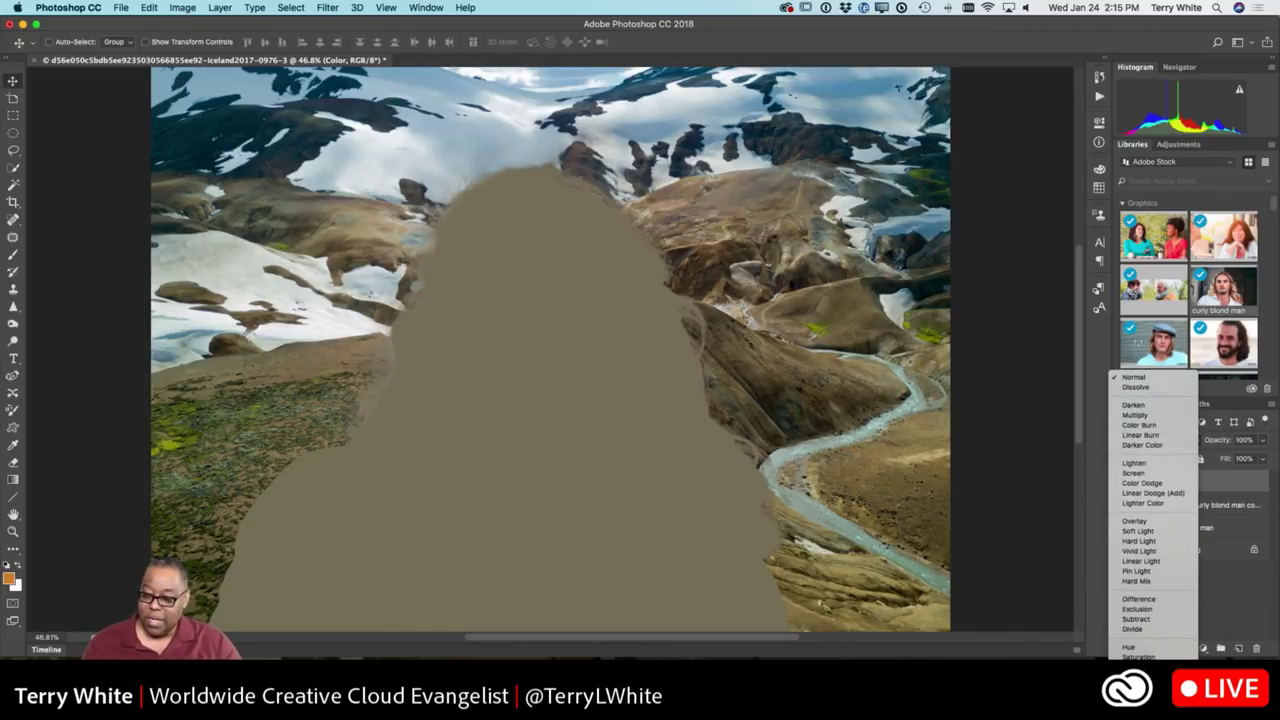
pyautogui.click(1145, 652)
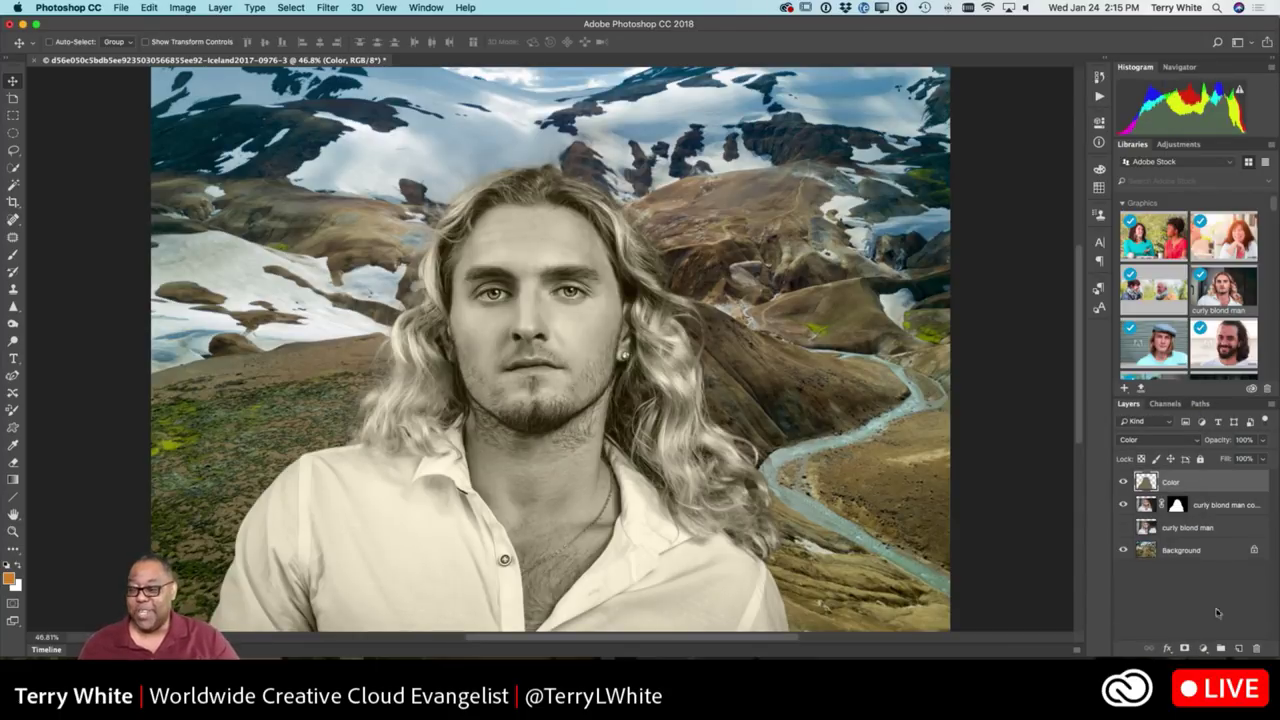
# Set the Color layer's opacity to 35%
pyautogui.click(1240, 440)
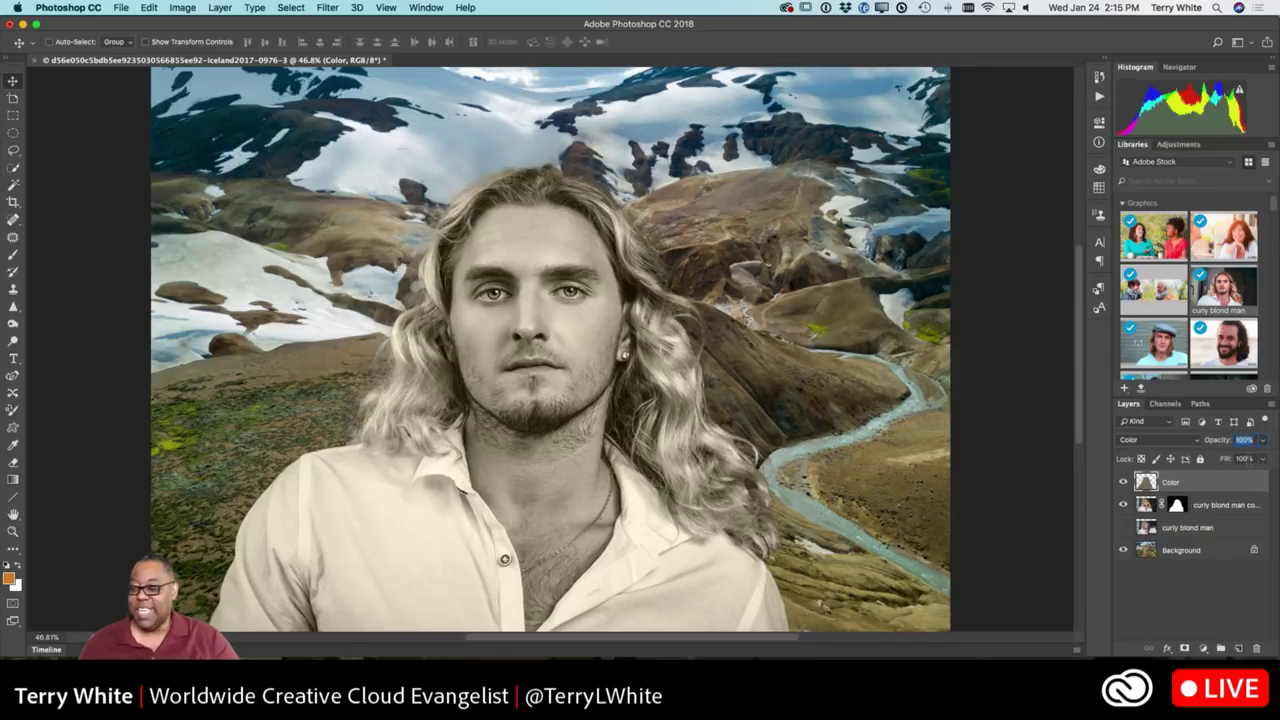
pyautogui.write('35')
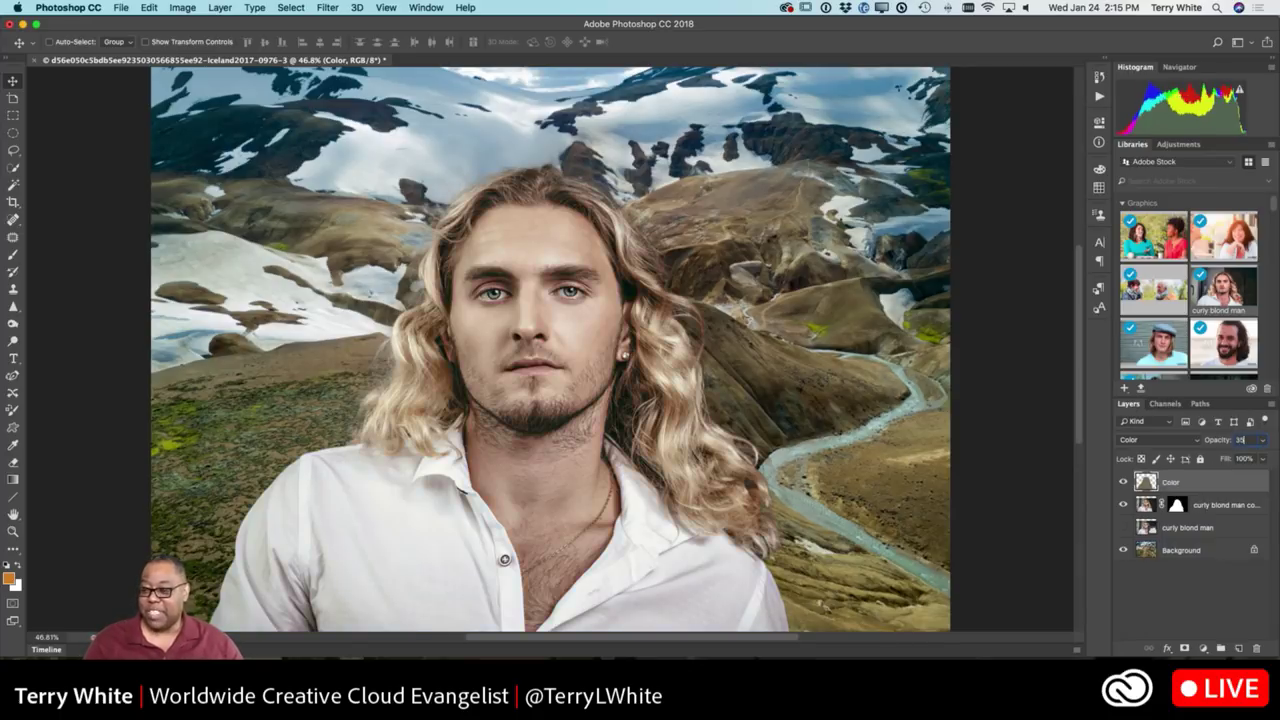
pyautogui.press('Return')
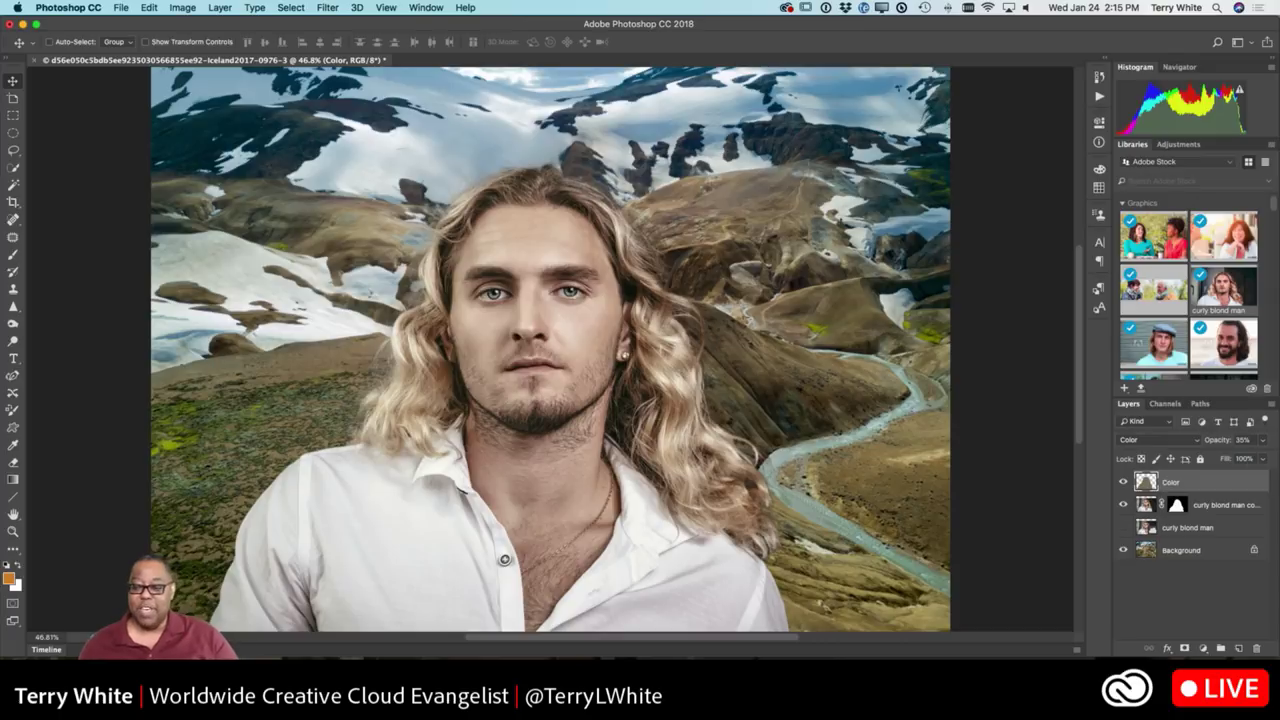
# Toggle the Color layer's visibility to compare the tint, leaving it hidden
pyautogui.click(1122, 482)
pyautogui.click(1122, 482)
pyautogui.click(1122, 482)
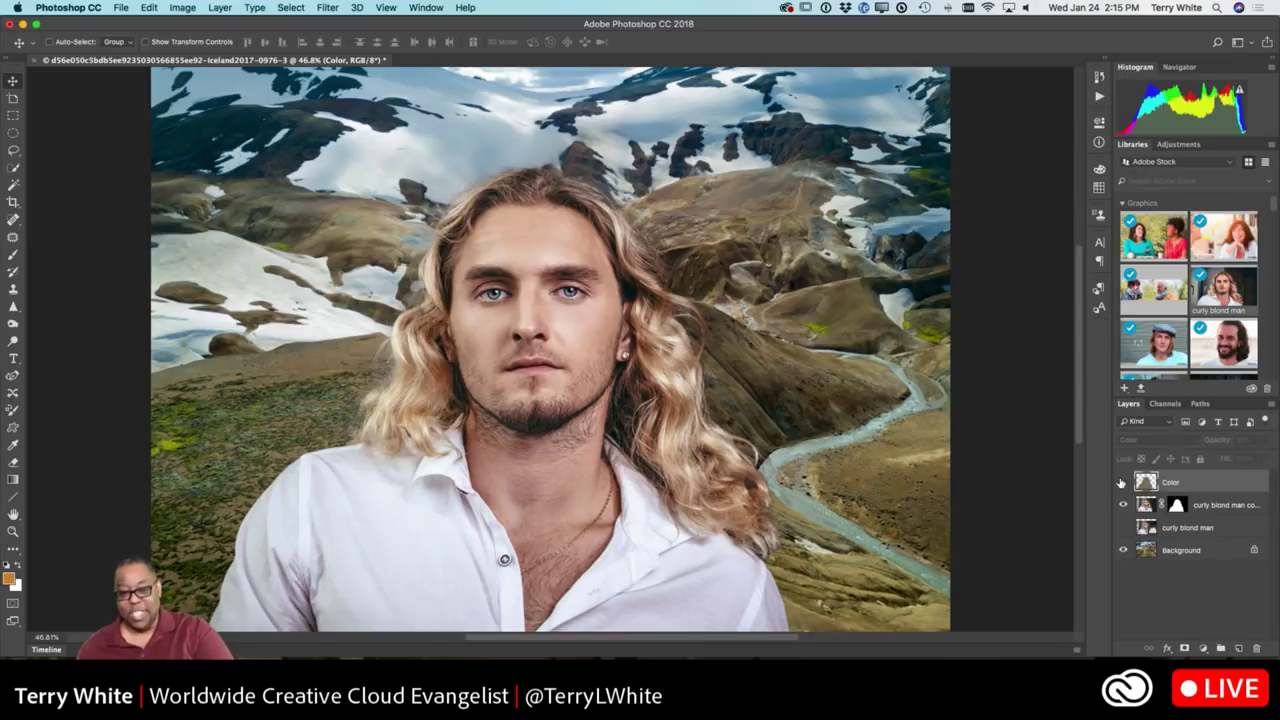
pyautogui.click(1122, 482)
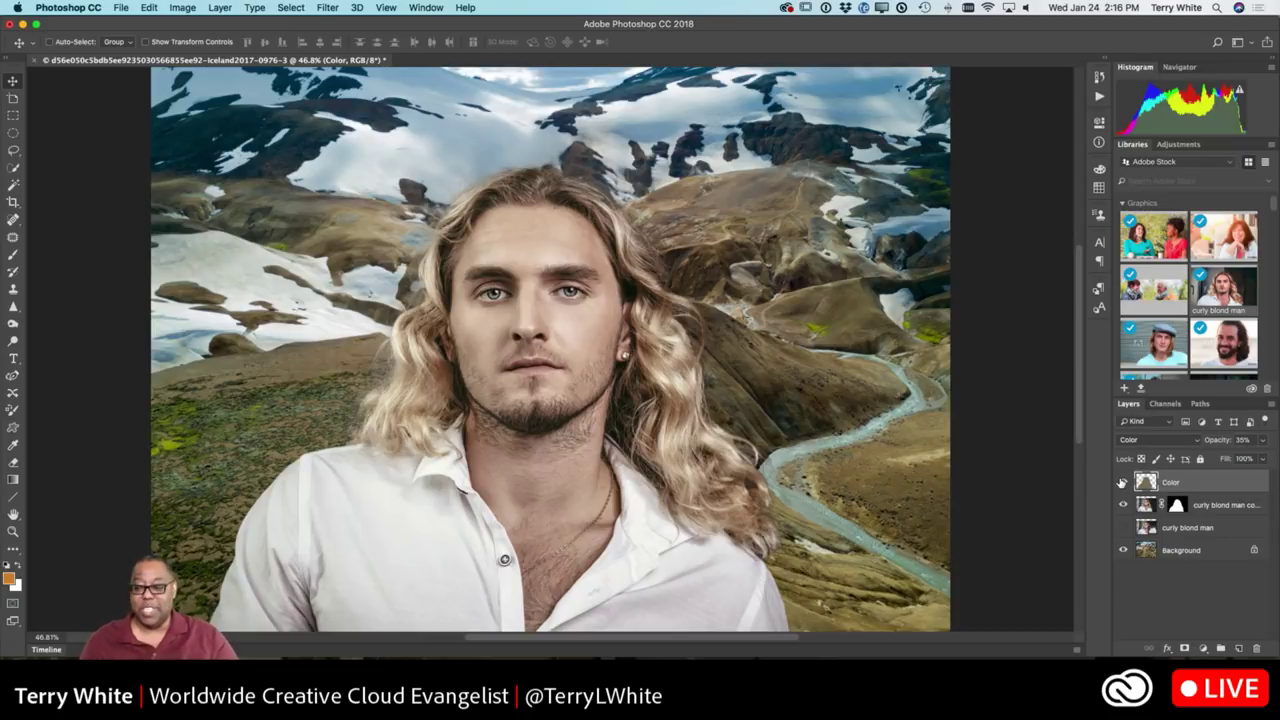
pyautogui.click(1122, 482)
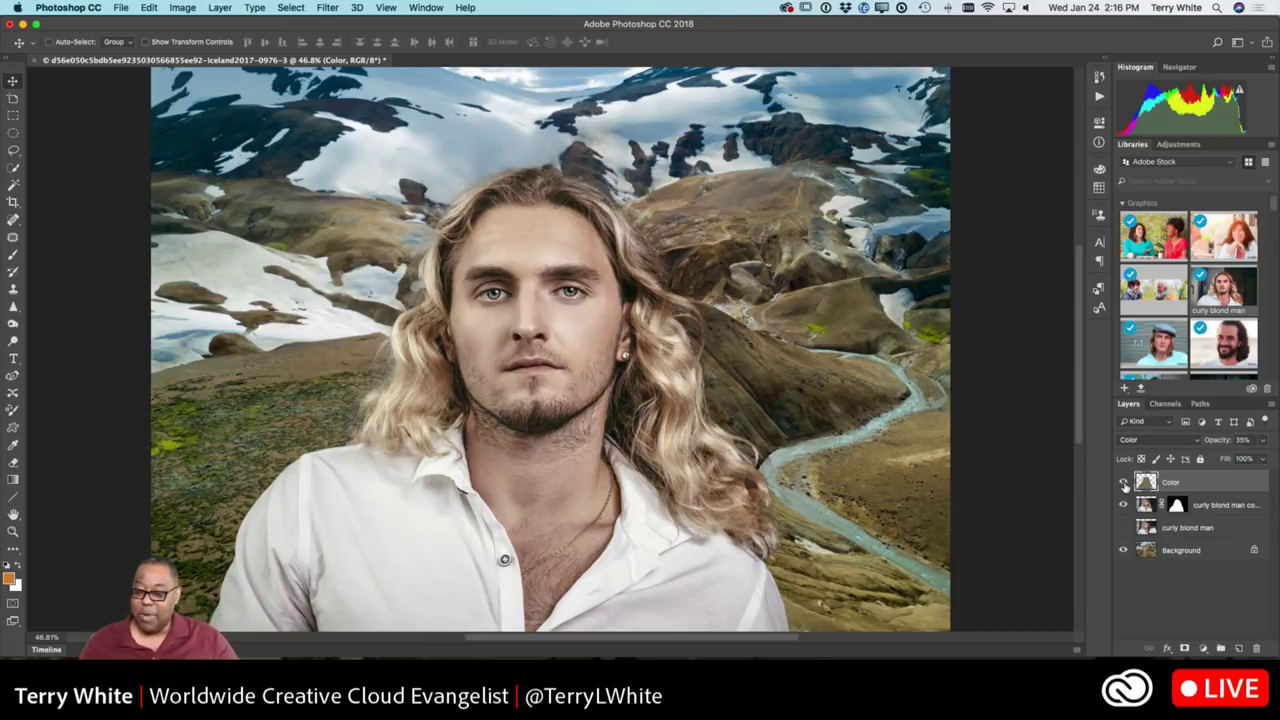
pyautogui.click(1122, 505)
pyautogui.click(1122, 527)
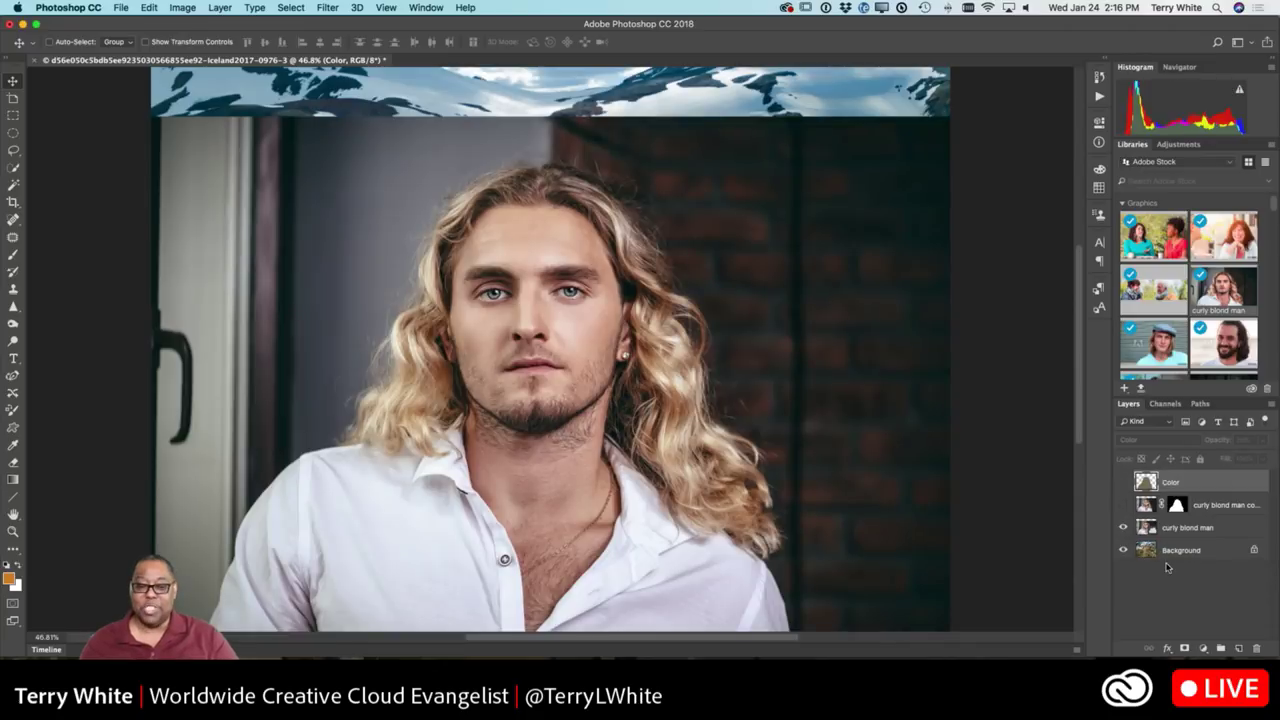
pyautogui.click(1122, 484)
pyautogui.click(1122, 505)
pyautogui.click(1122, 527)
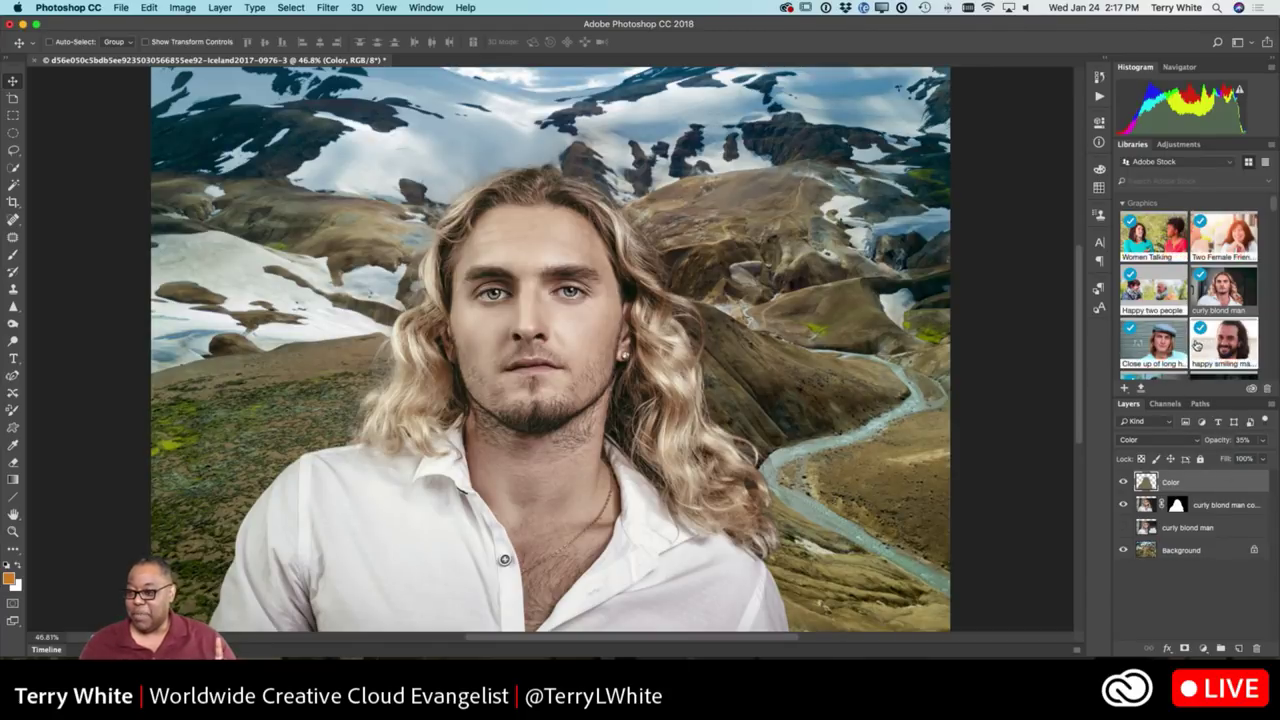
# Load the businessman portrait from Libraries, zoom in, pick Quick Selection, then return to the Iceland document
pyautogui.scroll(-3, 1198, 343)
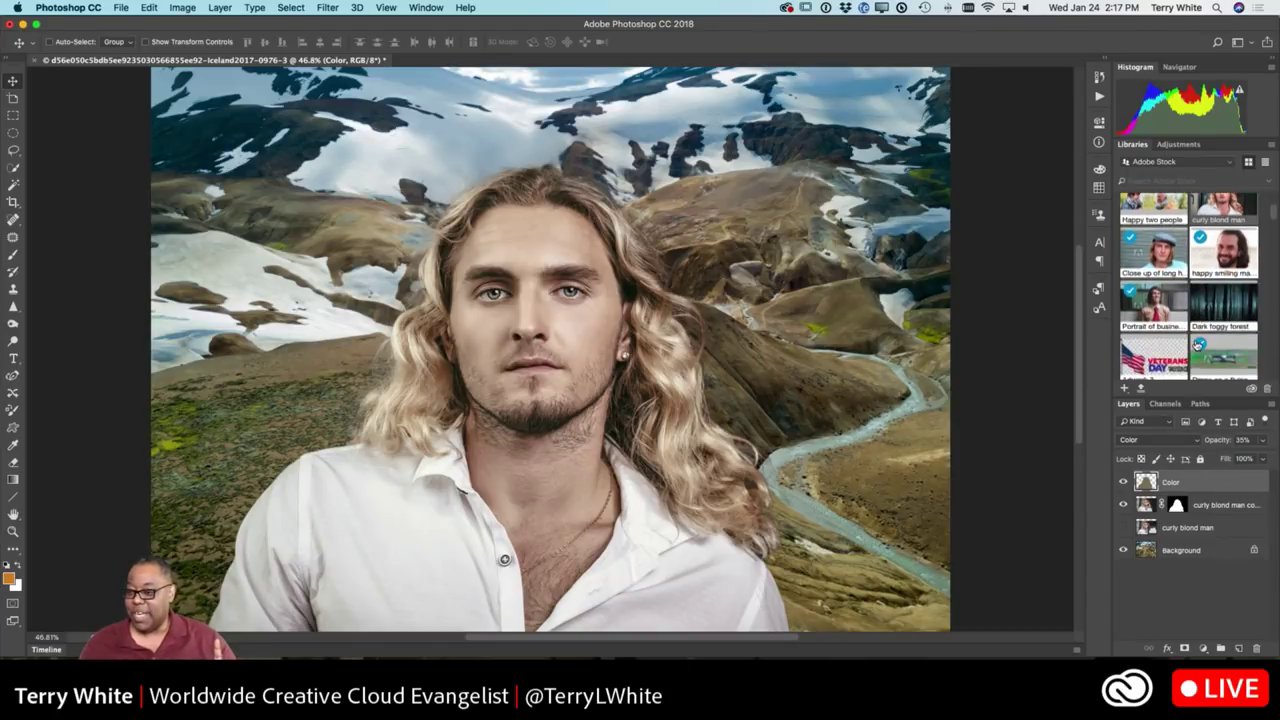
pyautogui.doubleClick(1152, 306)
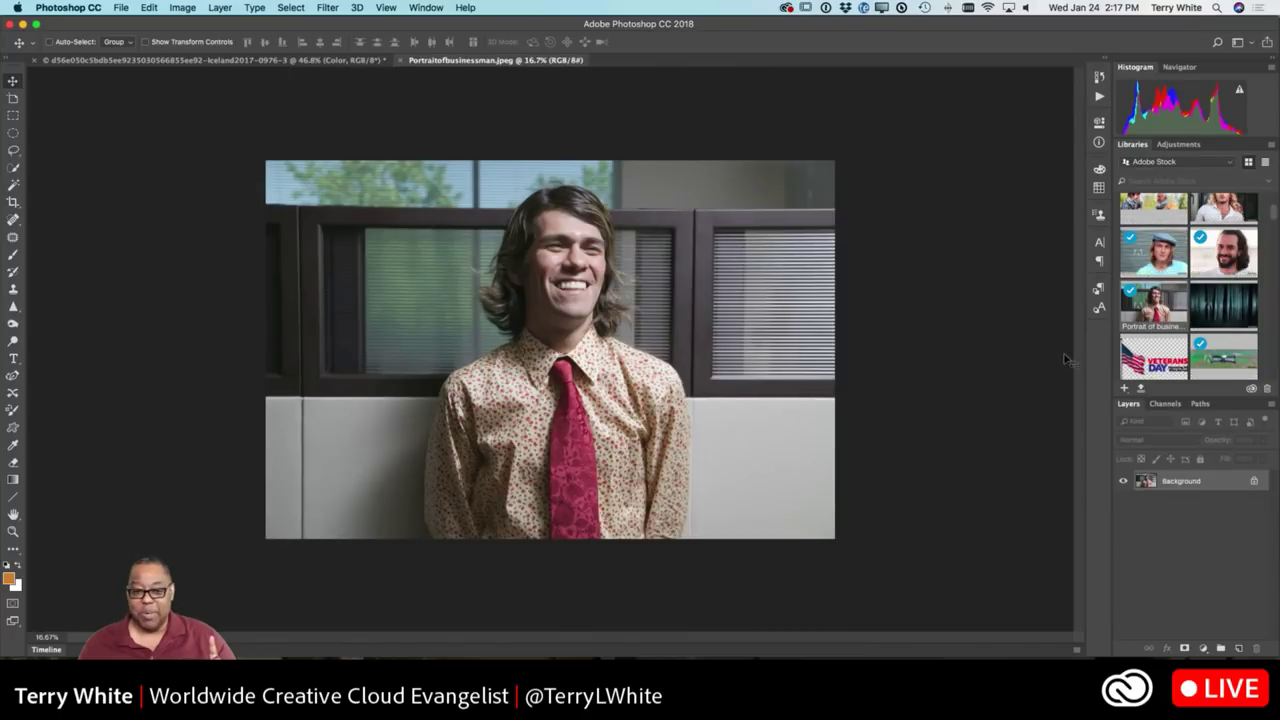
pyautogui.press('super+equal')
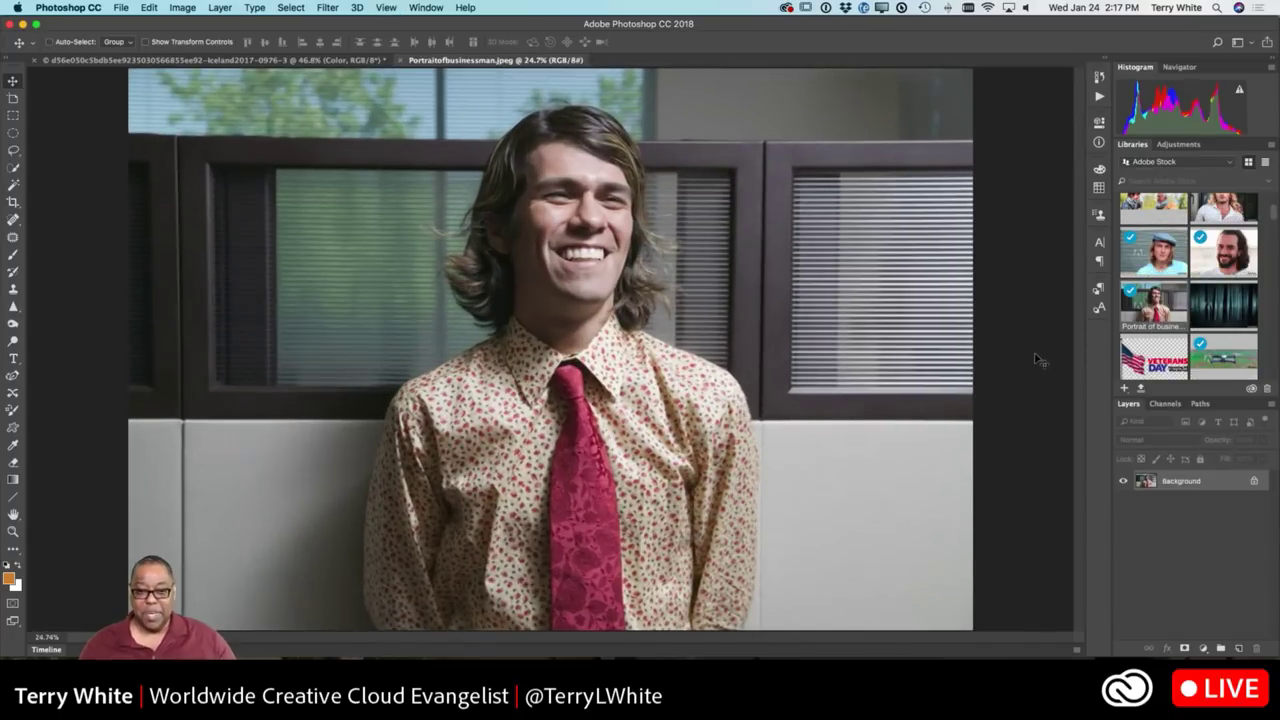
pyautogui.click(13, 168)
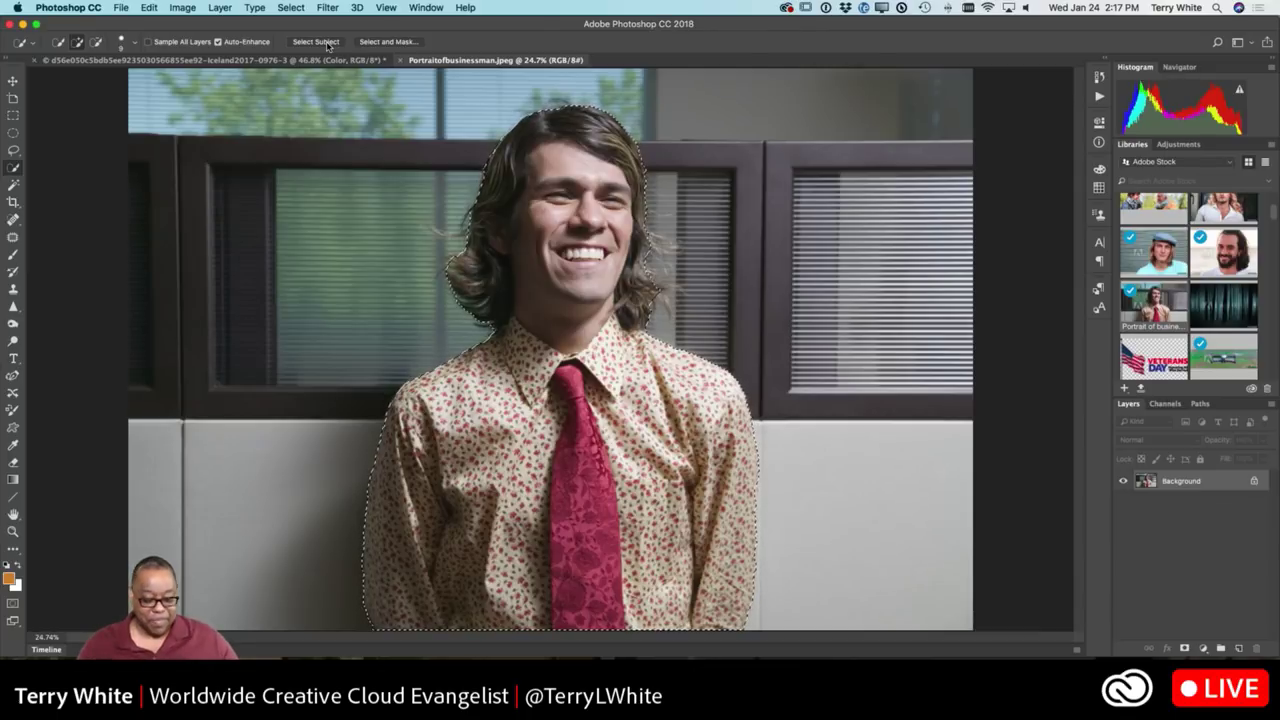
pyautogui.click(228, 60)
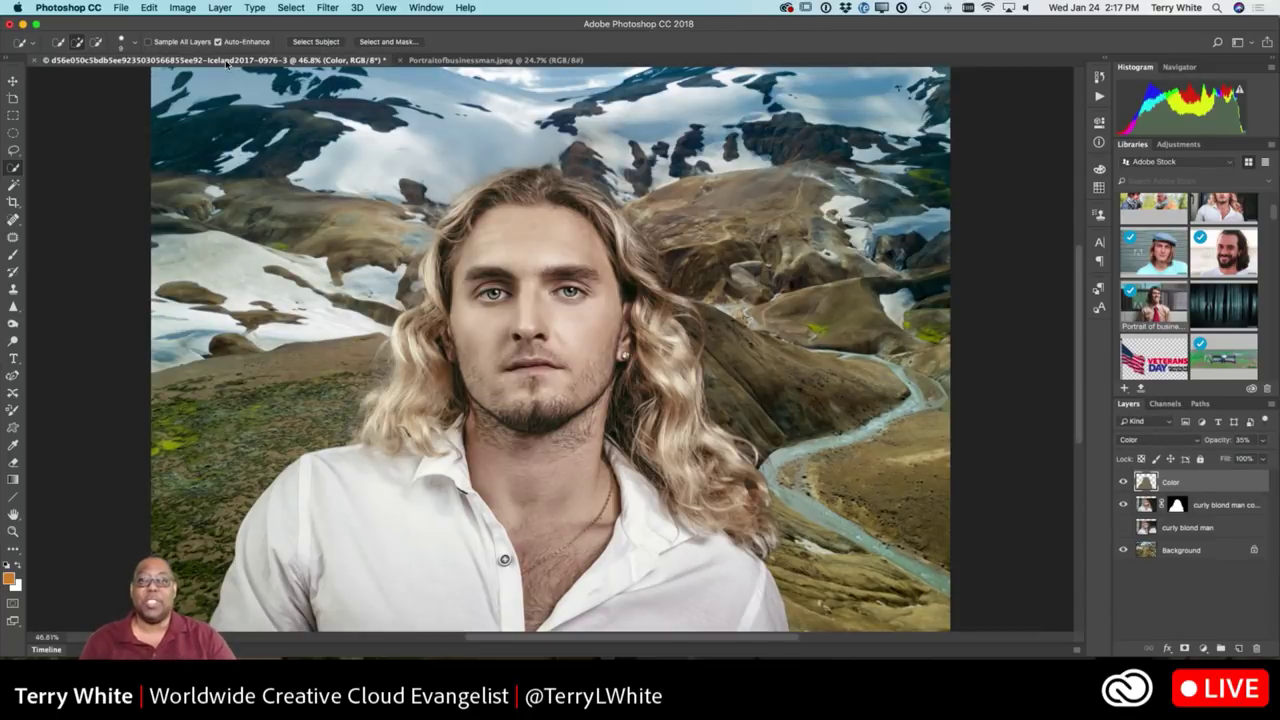